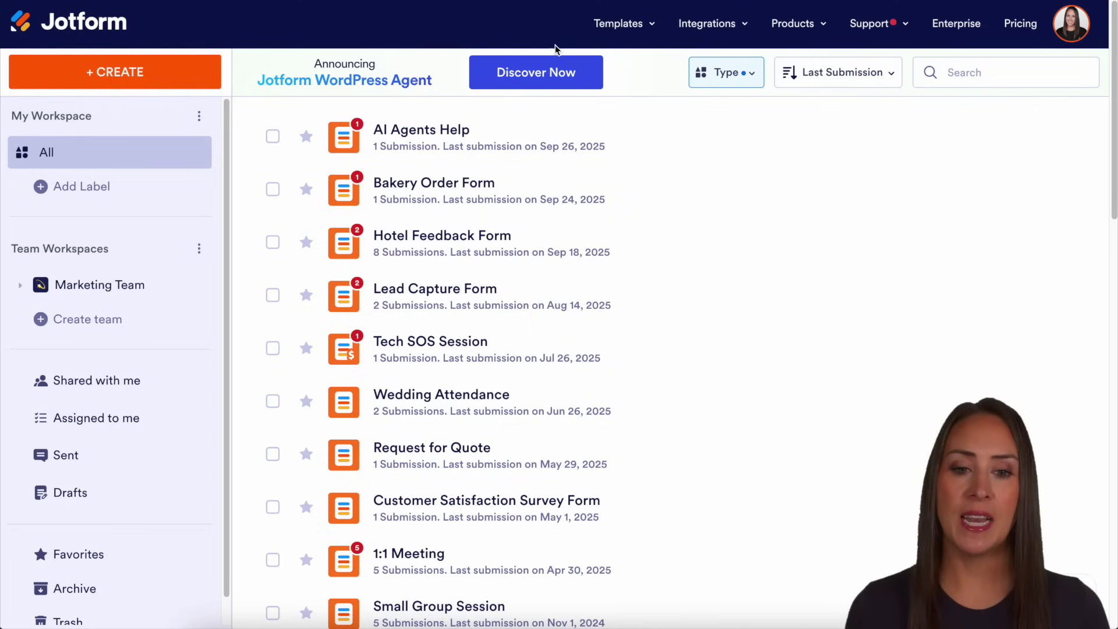
Open the AI Agents Help form in the builder and review its Name, Email, Phone, Description and File Upload fields.
click(744, 78)
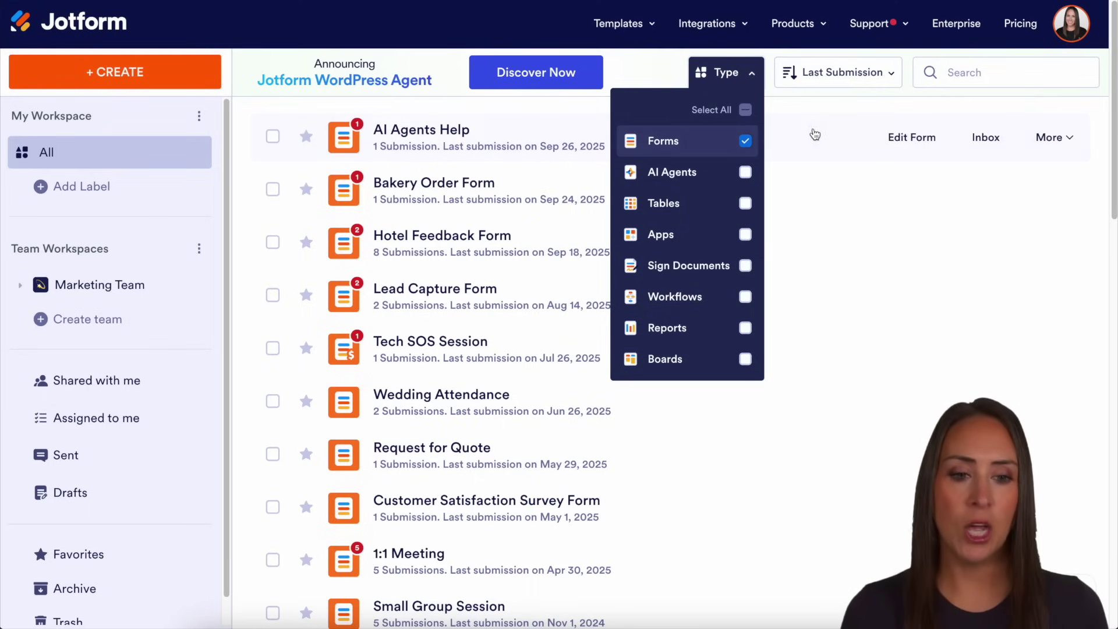
click(915, 139)
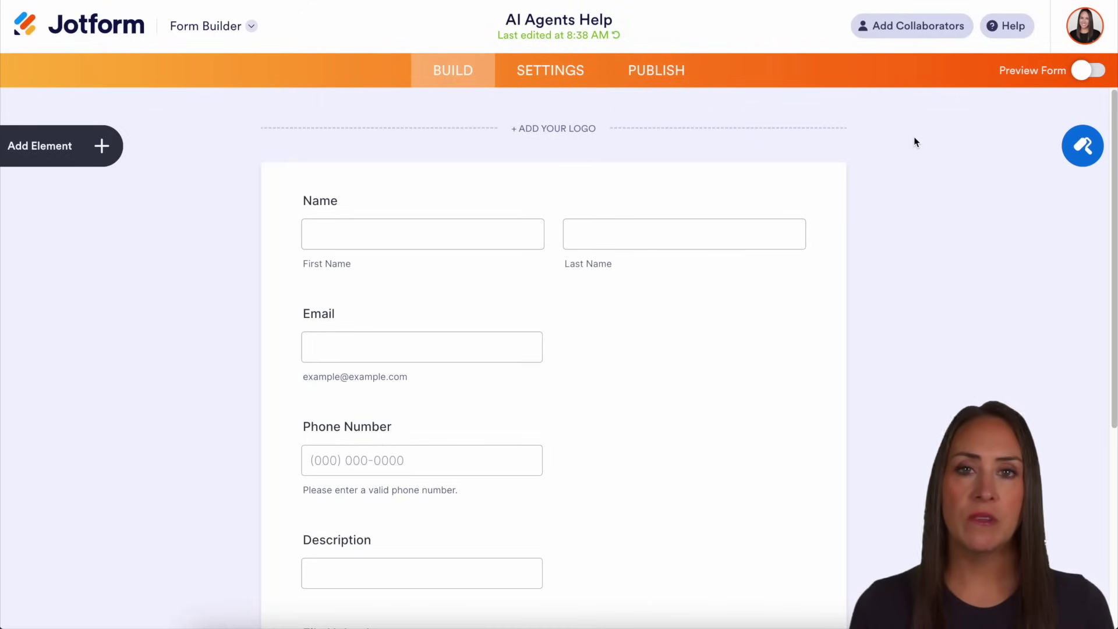
scroll(927, 285, down, 1)
scroll(928, 291, down, 3)
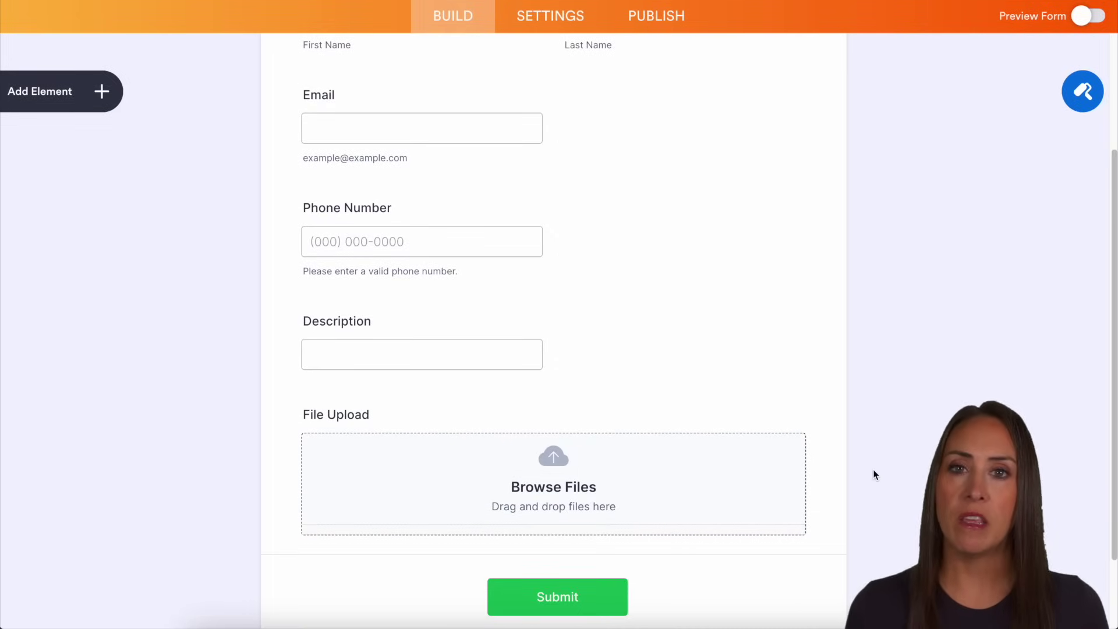
scroll(883, 424, up, 5)
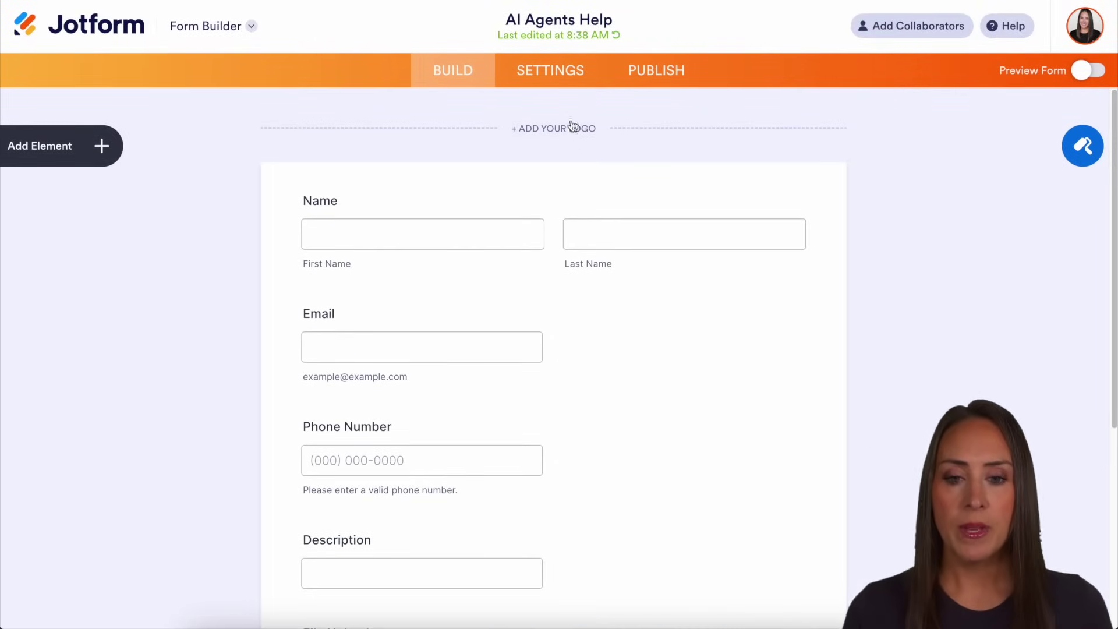
Search the form's Settings integrations for 'fres' and start the Freshdesk setup at the subdomain field.
click(556, 78)
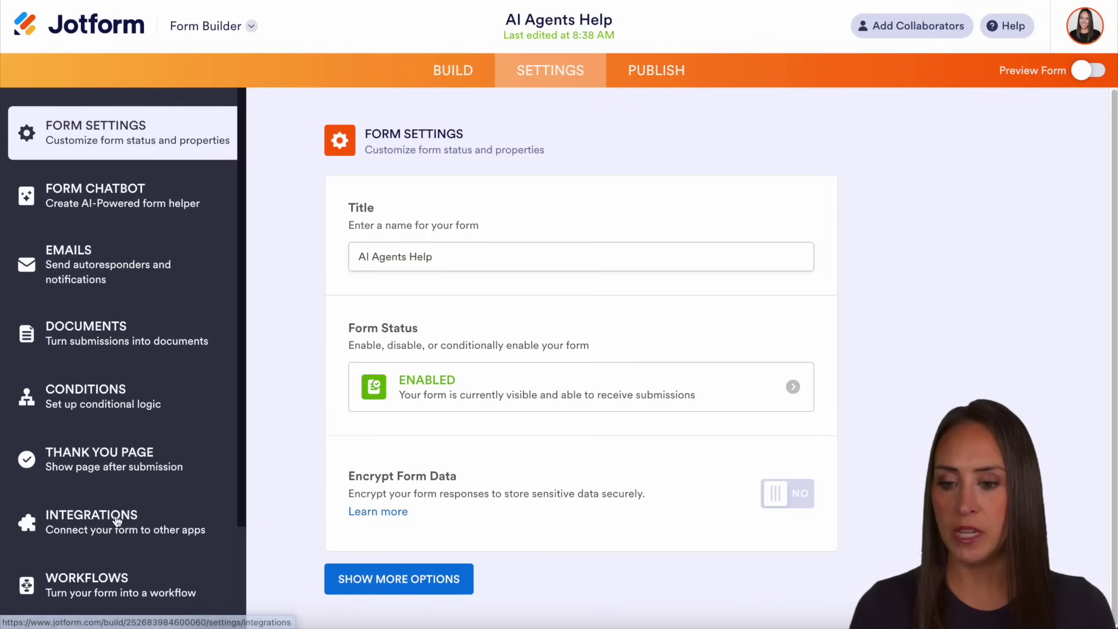
click(154, 524)
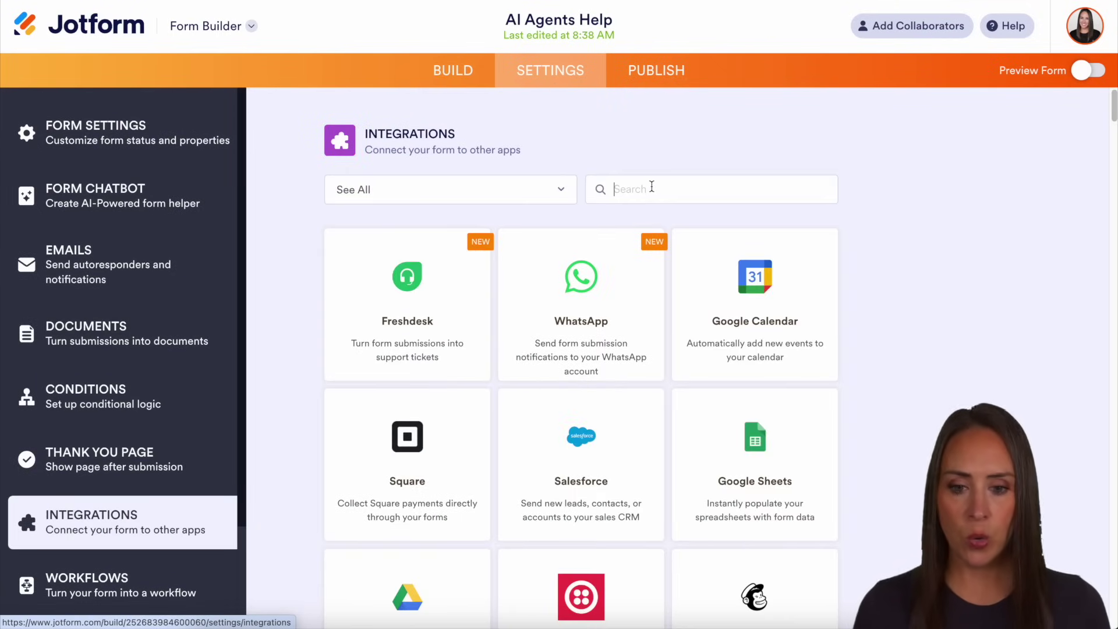
click(651, 187)
text(fres)
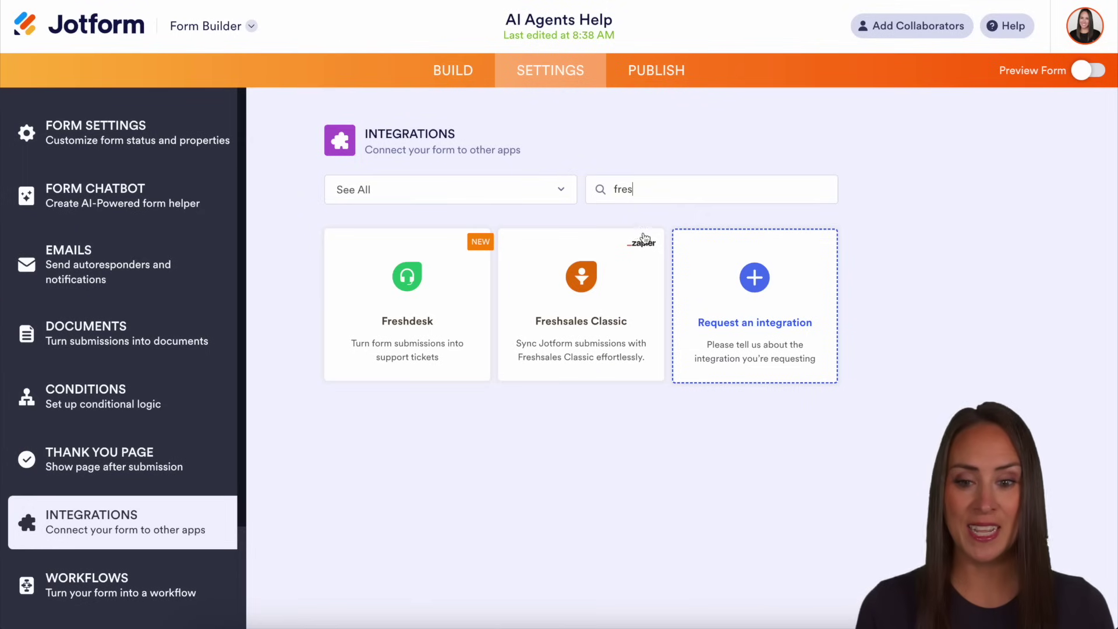
click(442, 321)
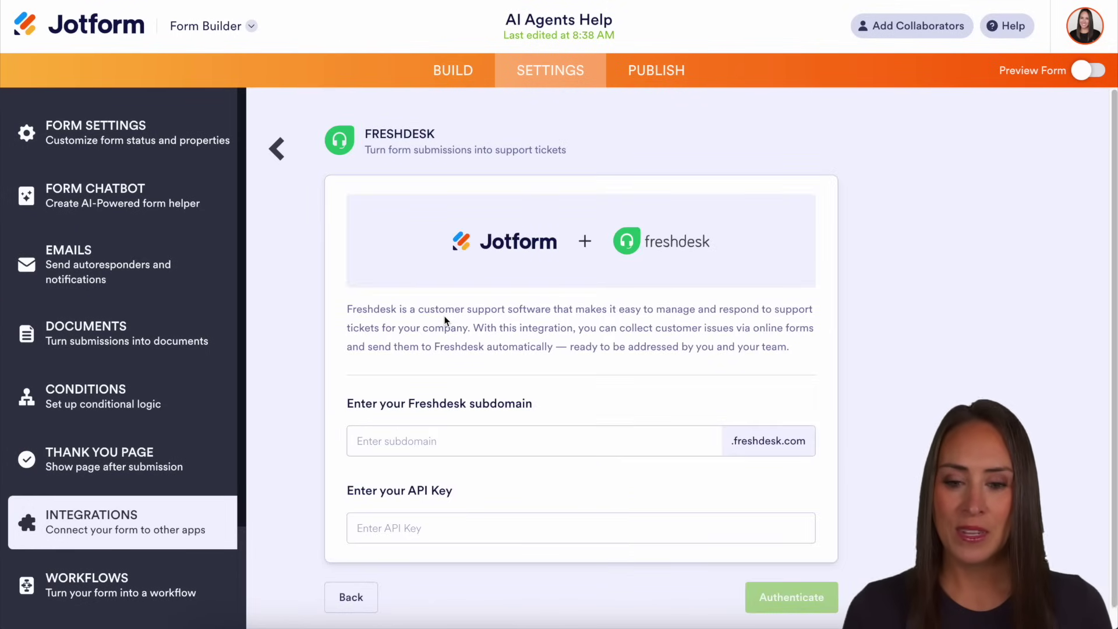
click(483, 447)
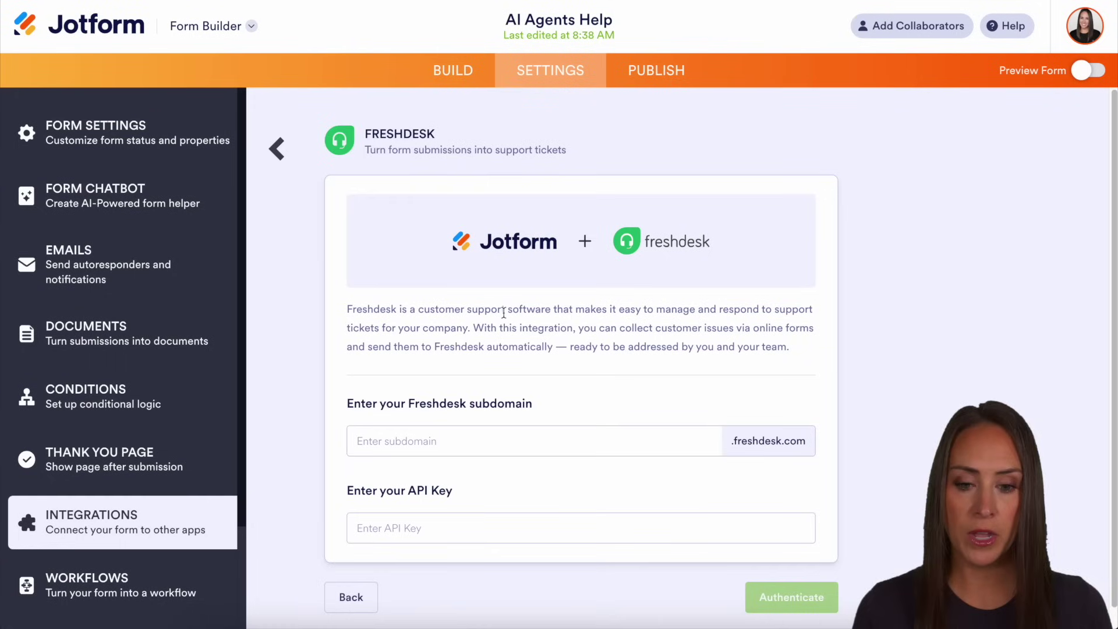
Paste the Freshdesk subdomain, then reveal and select the API key in Freshdesk Profile settings.
click(422, 439)
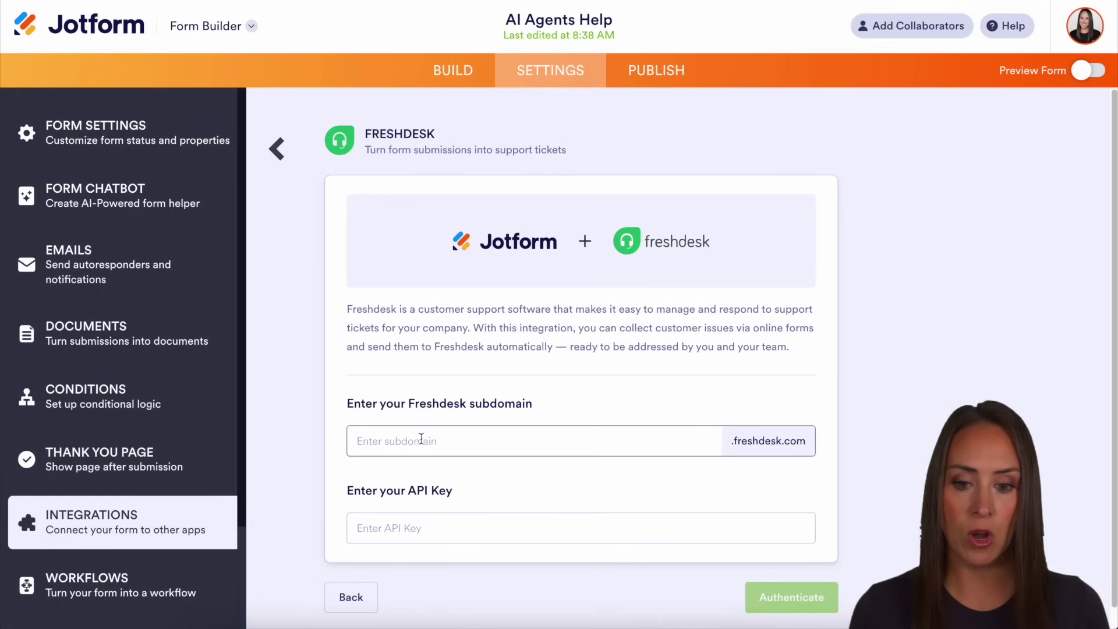
text(jotform4770)
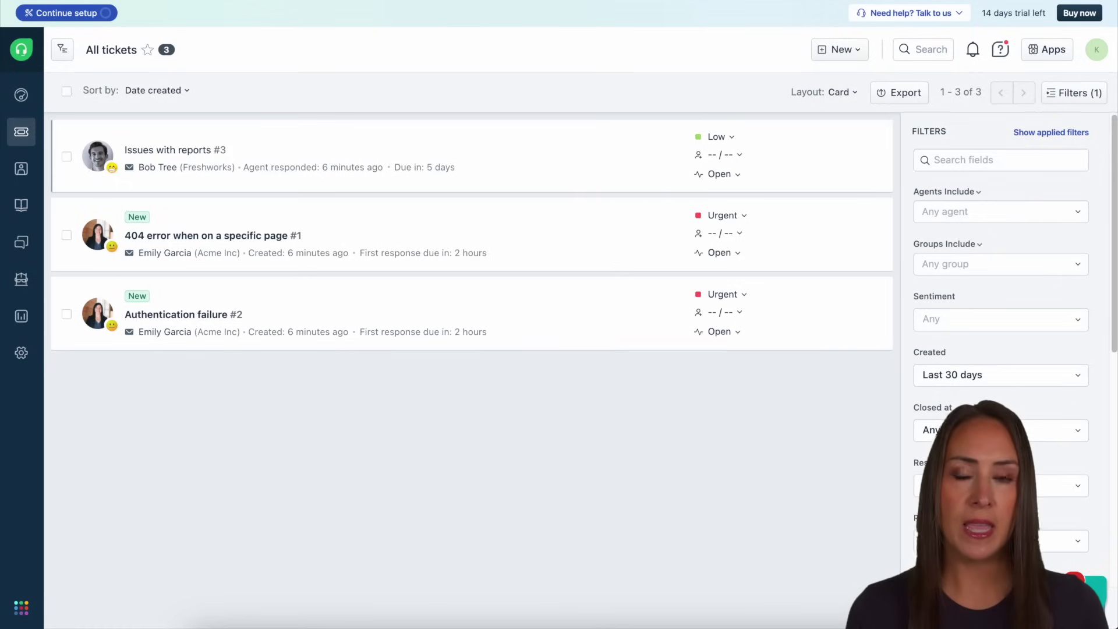
click(1098, 52)
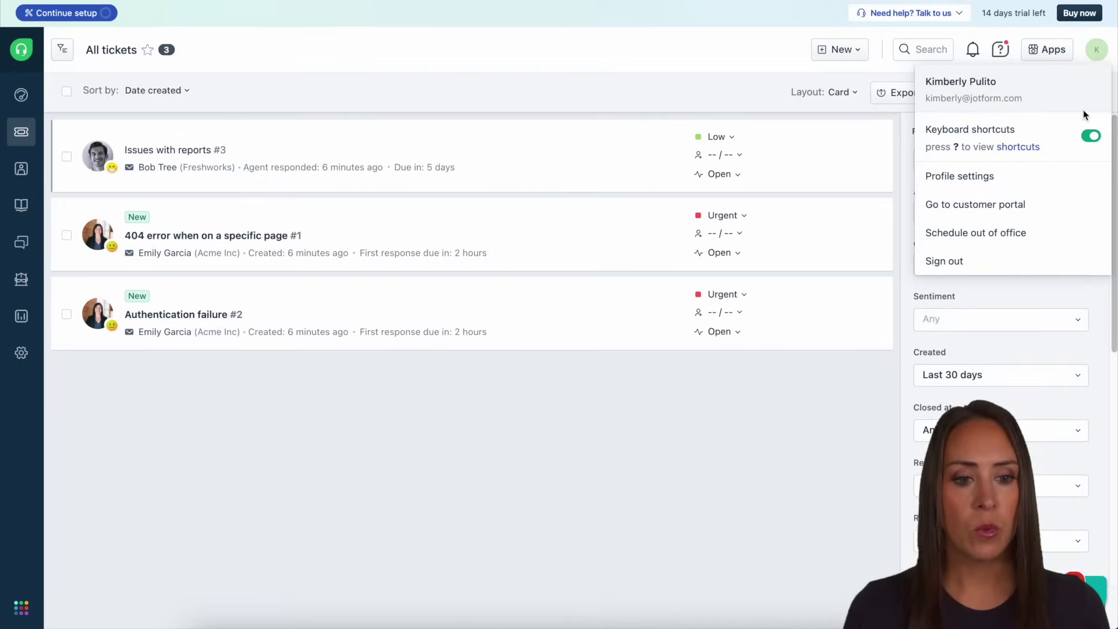
click(971, 177)
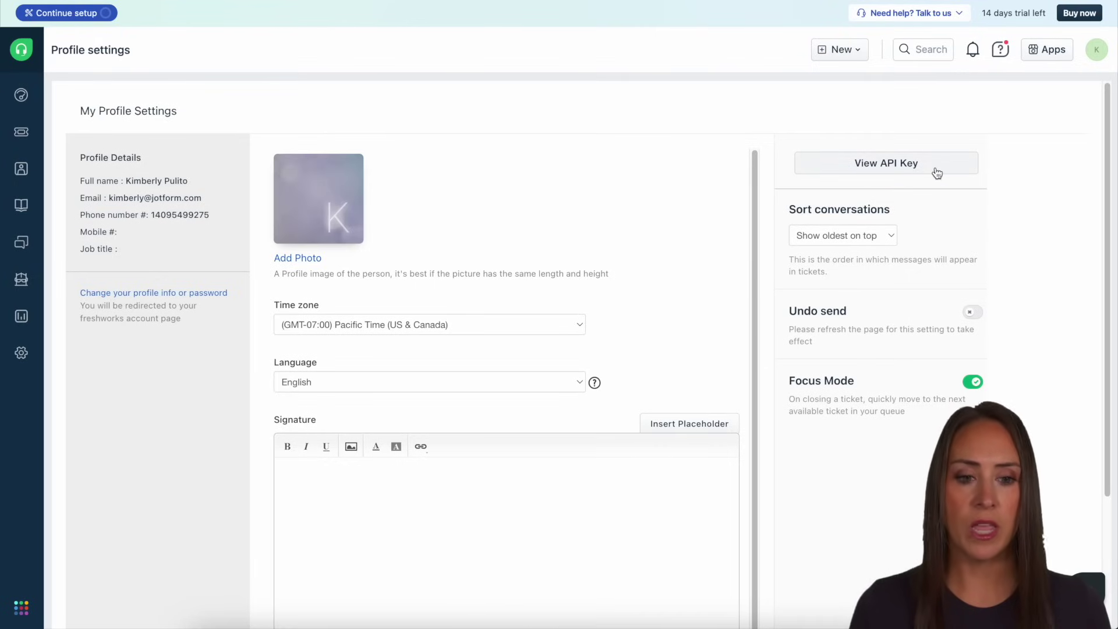
click(882, 167)
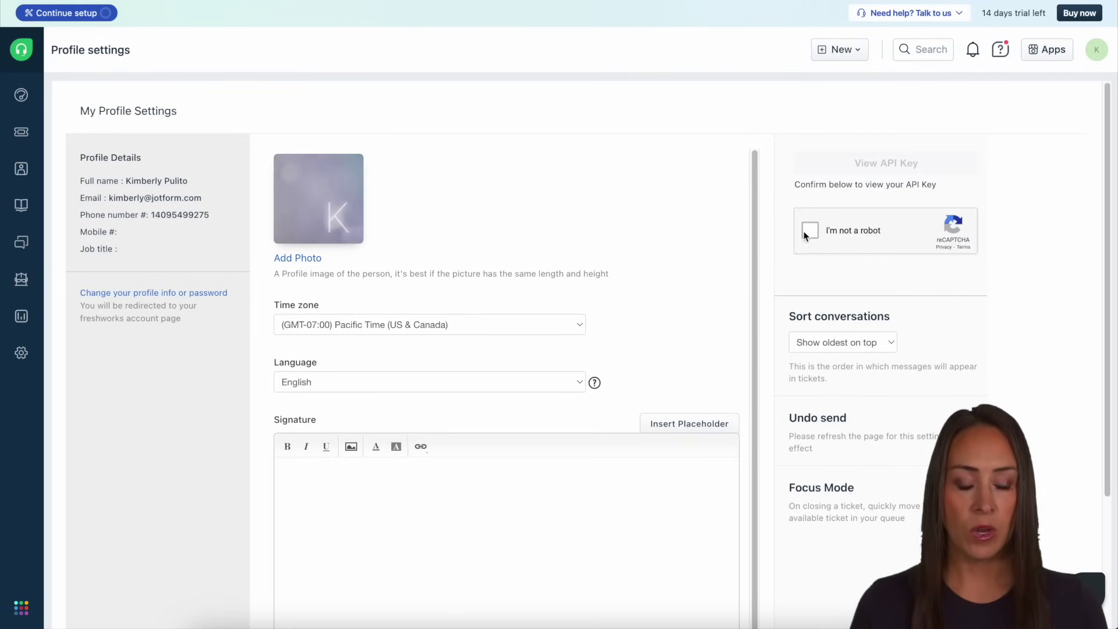
click(810, 230)
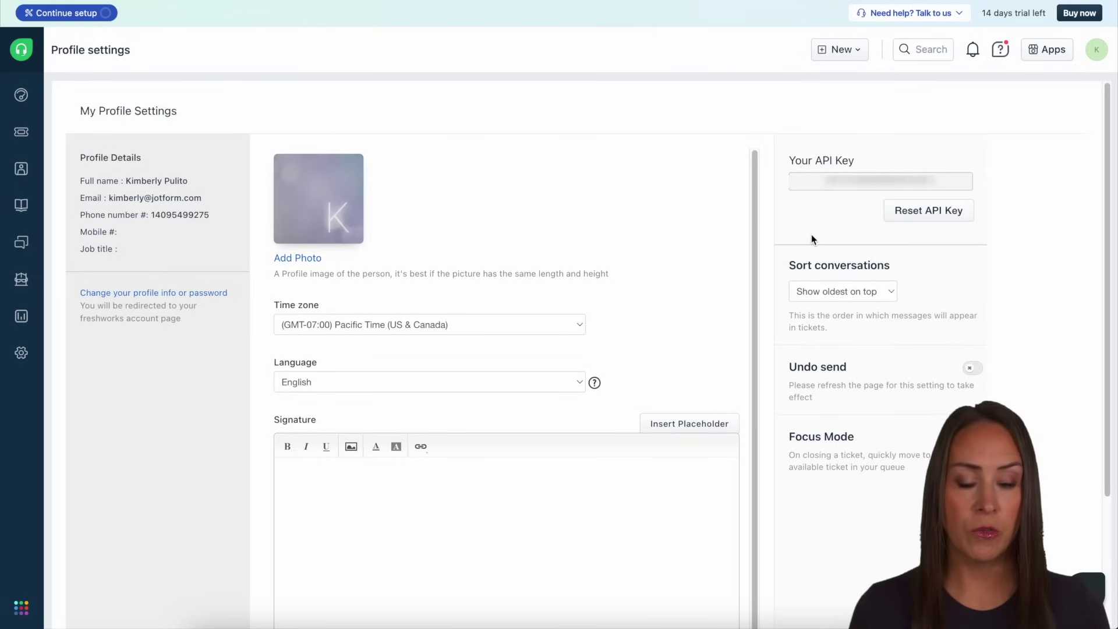
drag(825, 181, 937, 181)
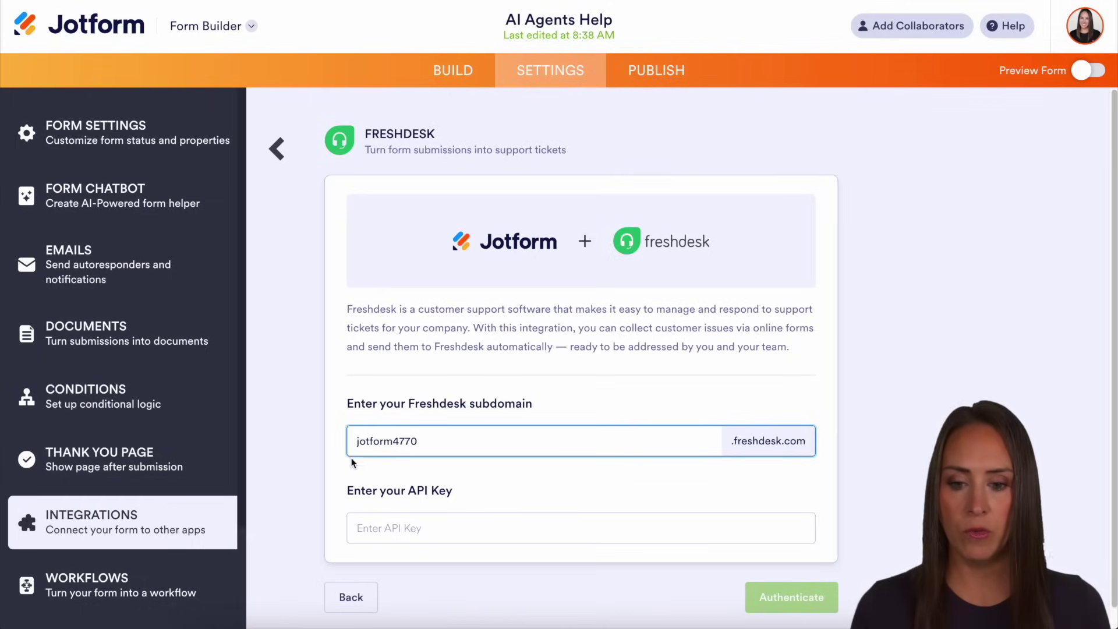
Paste the Freshdesk API key into Jotform and authenticate the connection.
click(432, 528)
key(ctrl+v)
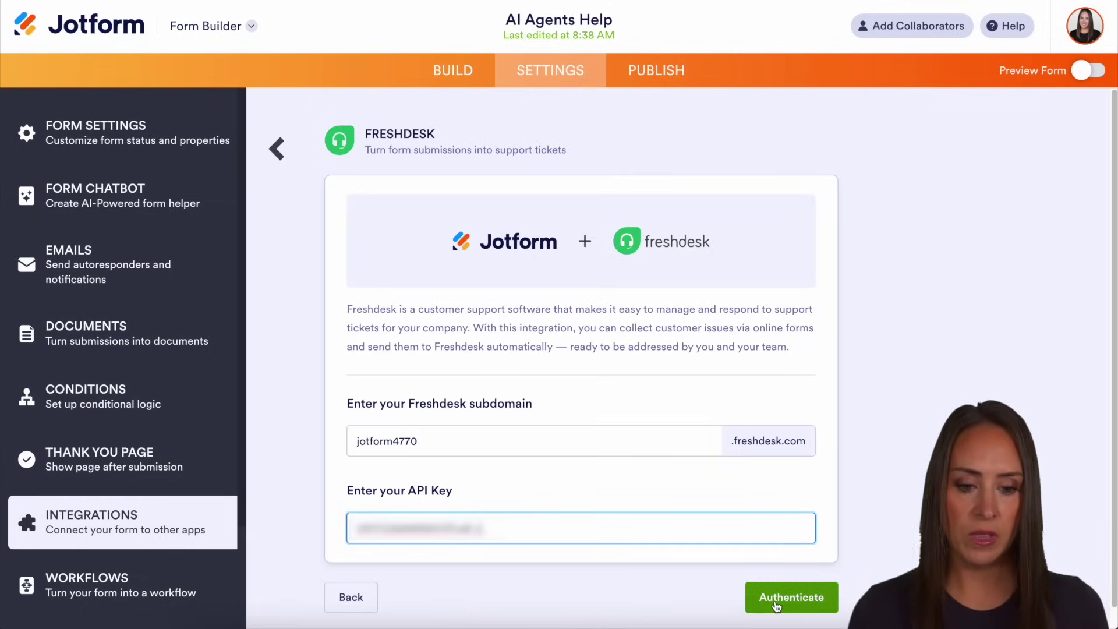
click(777, 607)
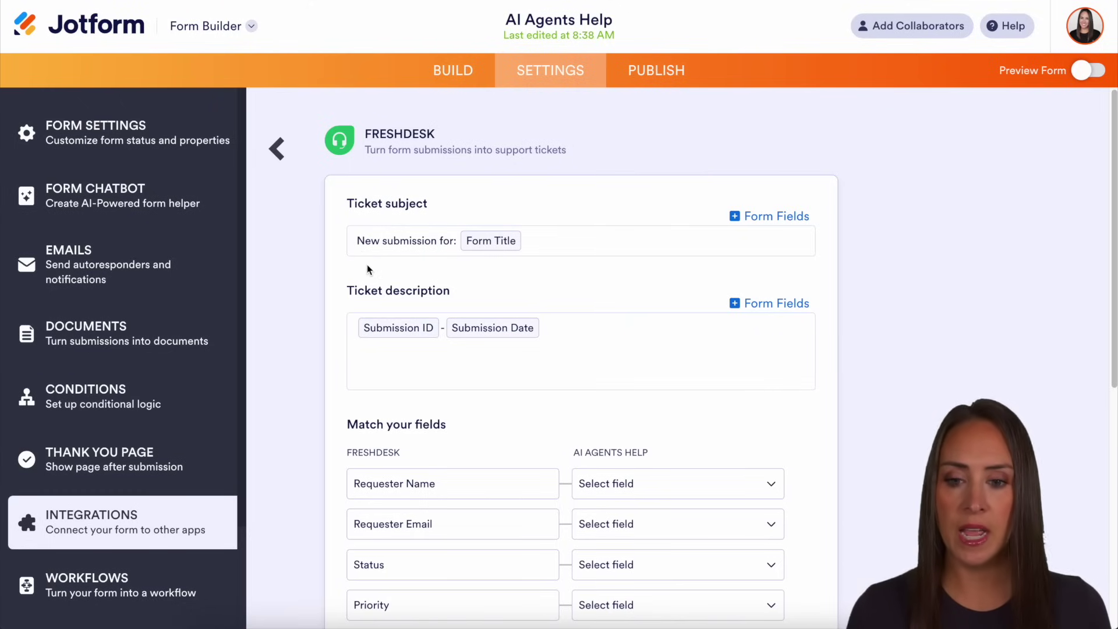
Change the ticket subject to Form Title - Name by removing 'New submission for:'.
drag(456, 242, 345, 248)
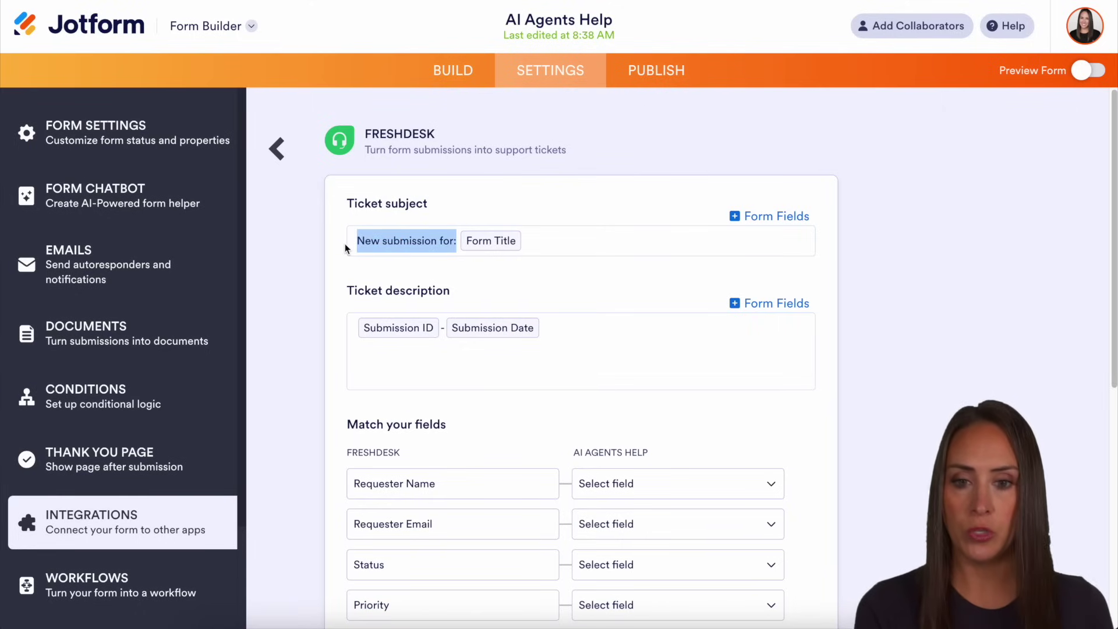
key(BackSpace)
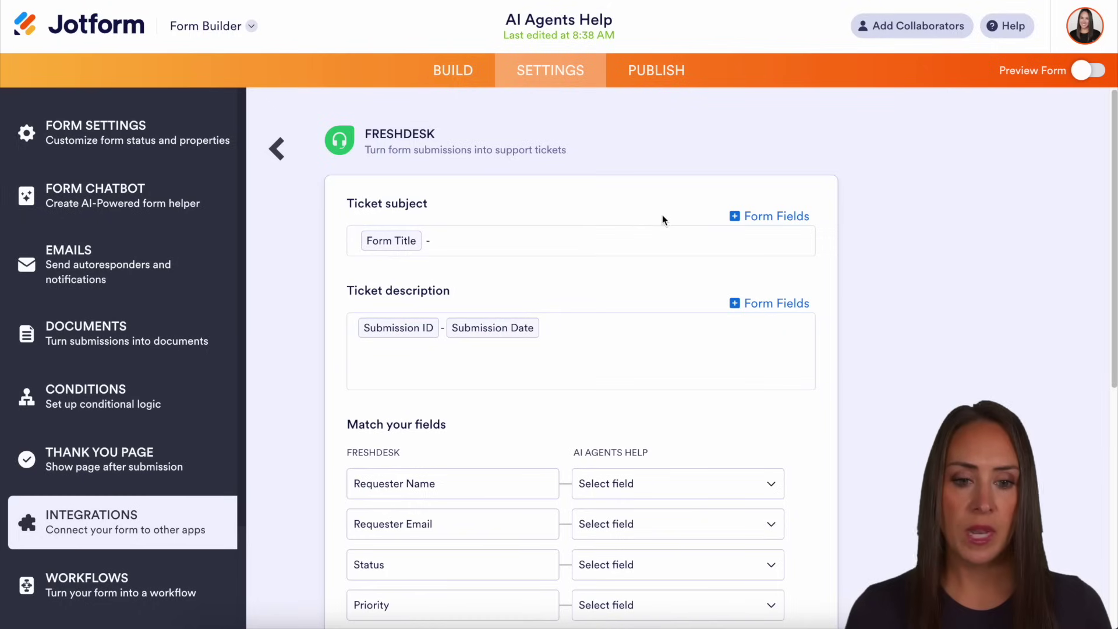
click(759, 218)
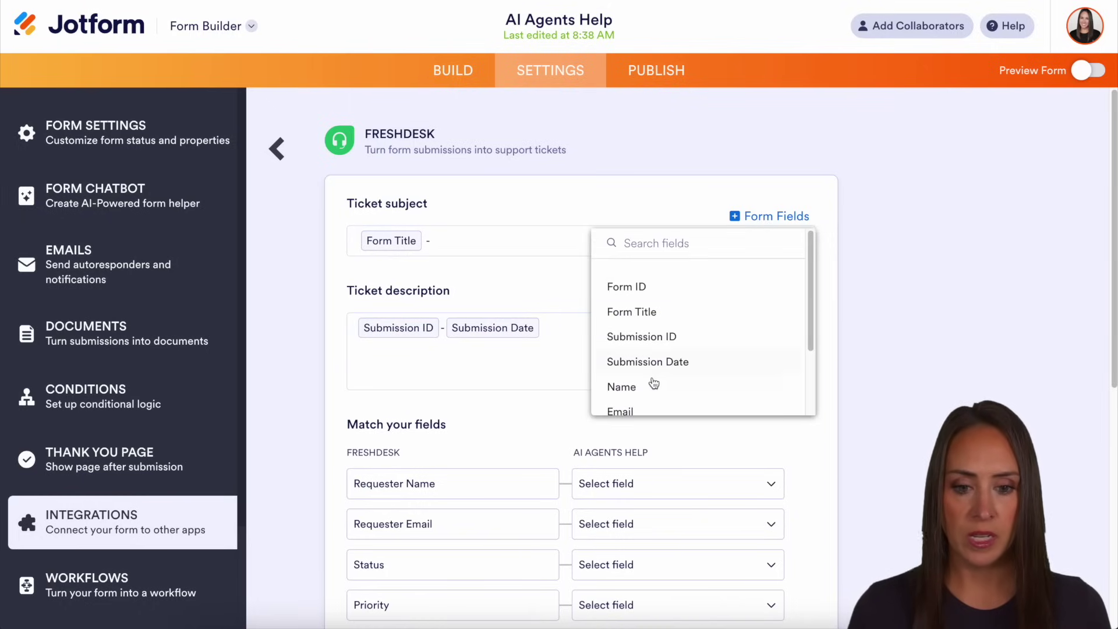
click(639, 386)
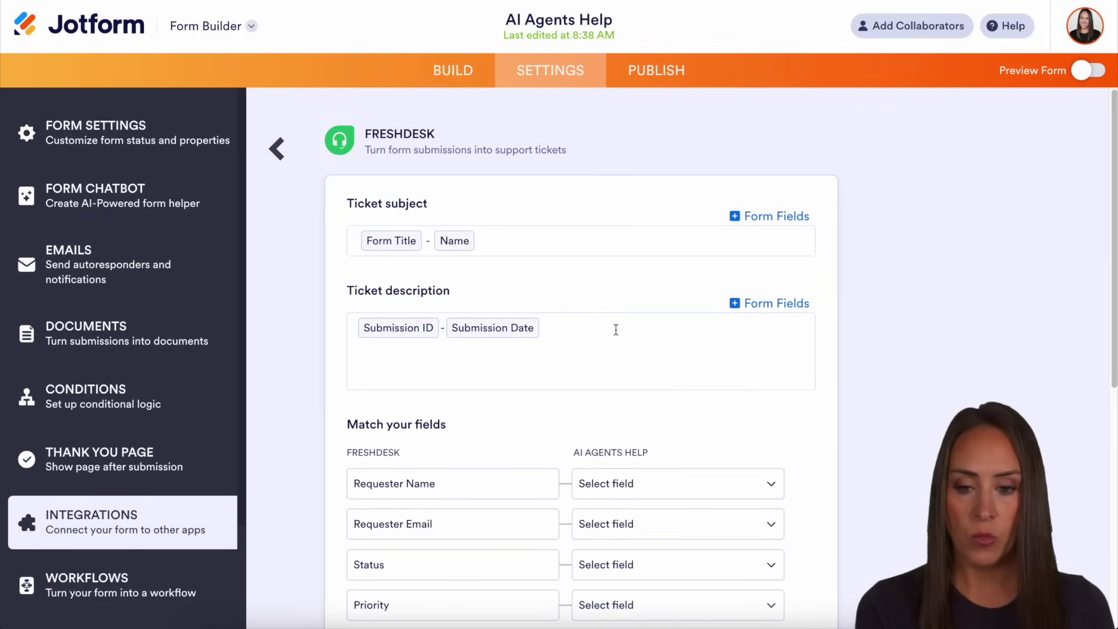
Replace the Submission ID and Date tags in the ticket description with the Description field.
click(616, 330)
key(BackSpace)
key(BackSpace)
key(BackSpace)
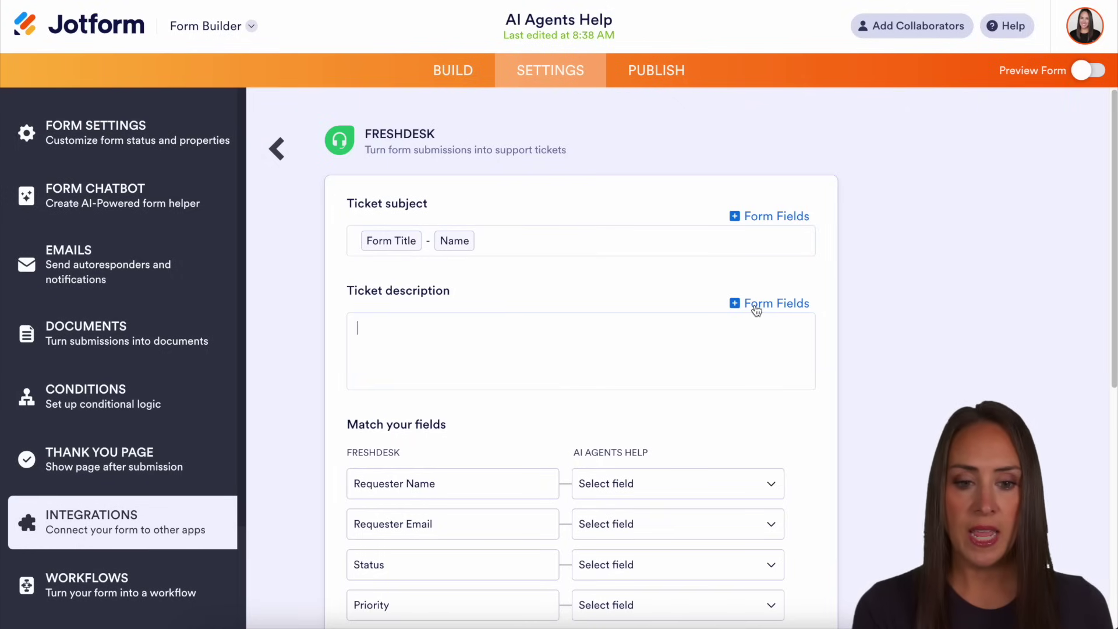
click(755, 305)
scroll(730, 393, down, 1)
scroll(730, 393, down, 4)
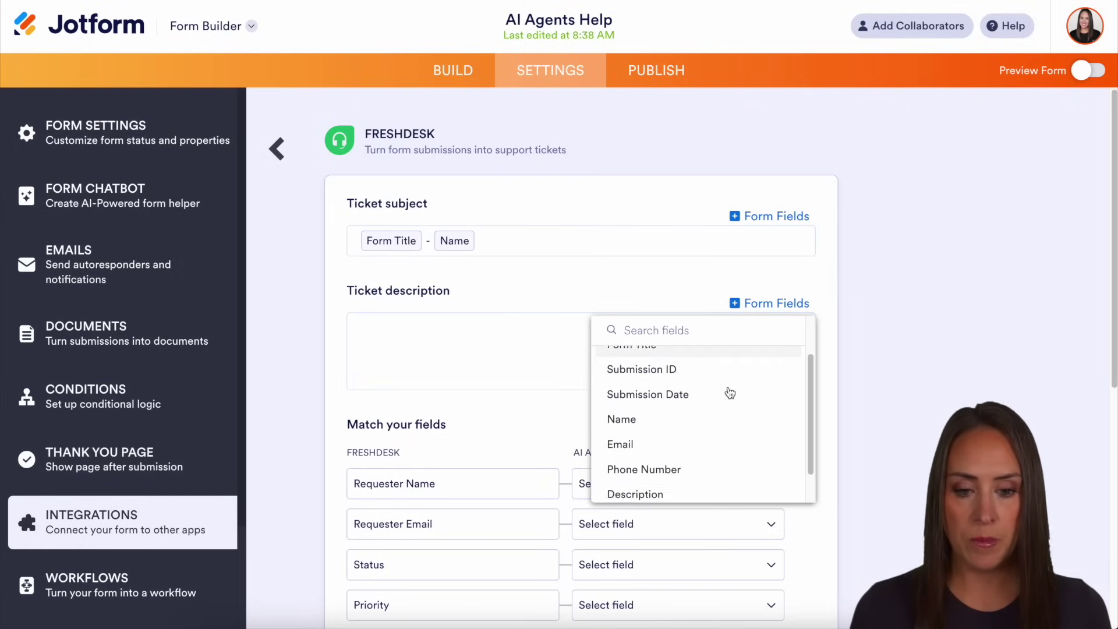
click(620, 457)
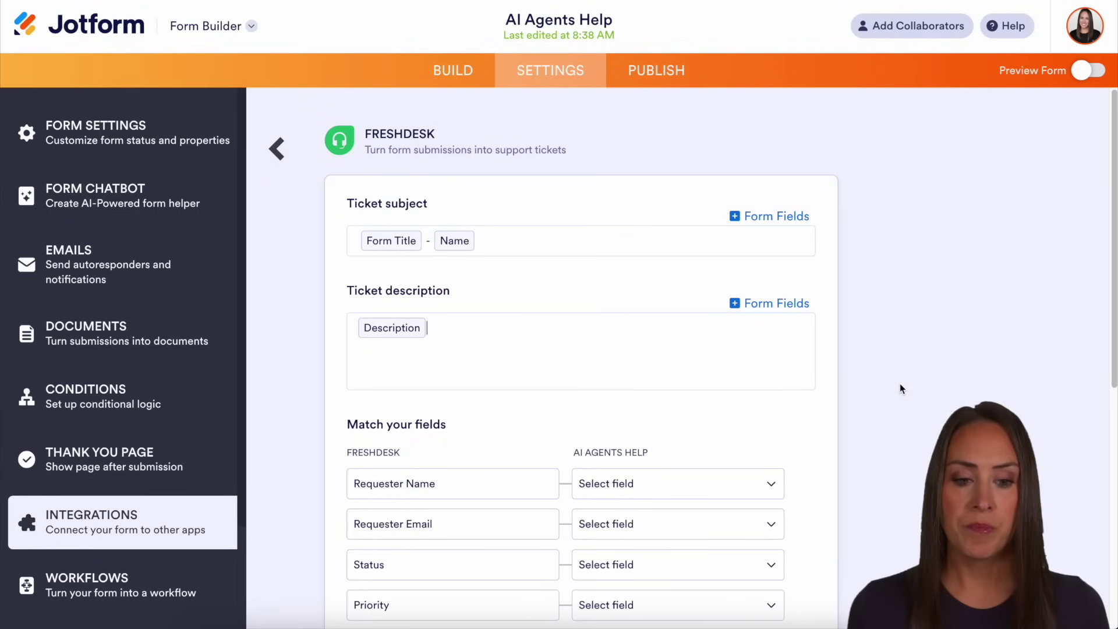
Map Requester Name to Name - First Name and Requester Email to Email.
scroll(501, 368, down, 3)
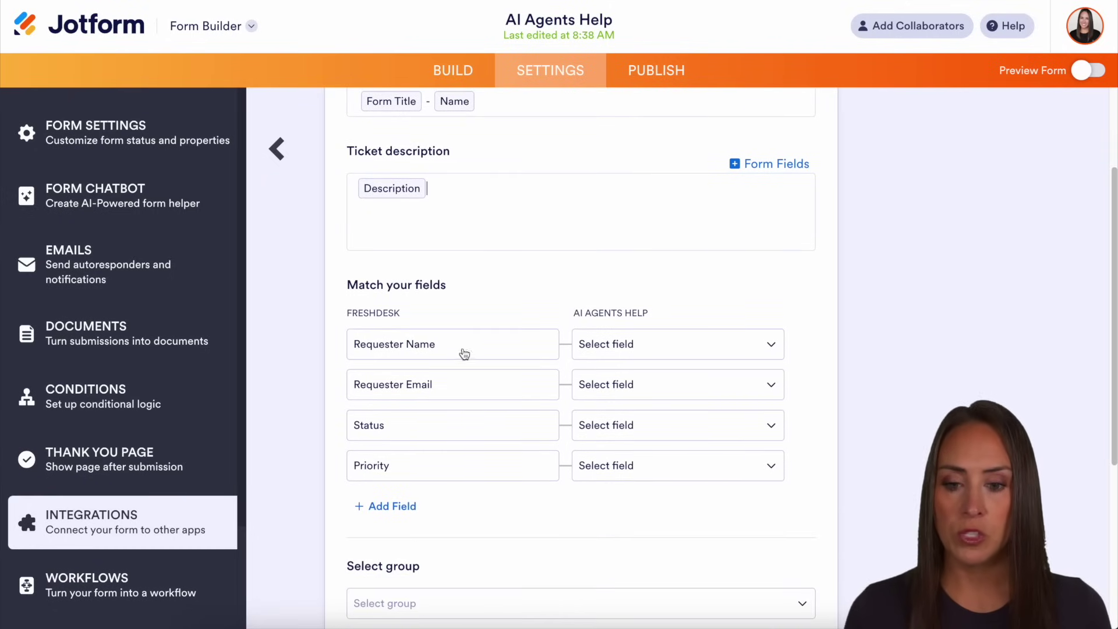
click(682, 352)
click(691, 457)
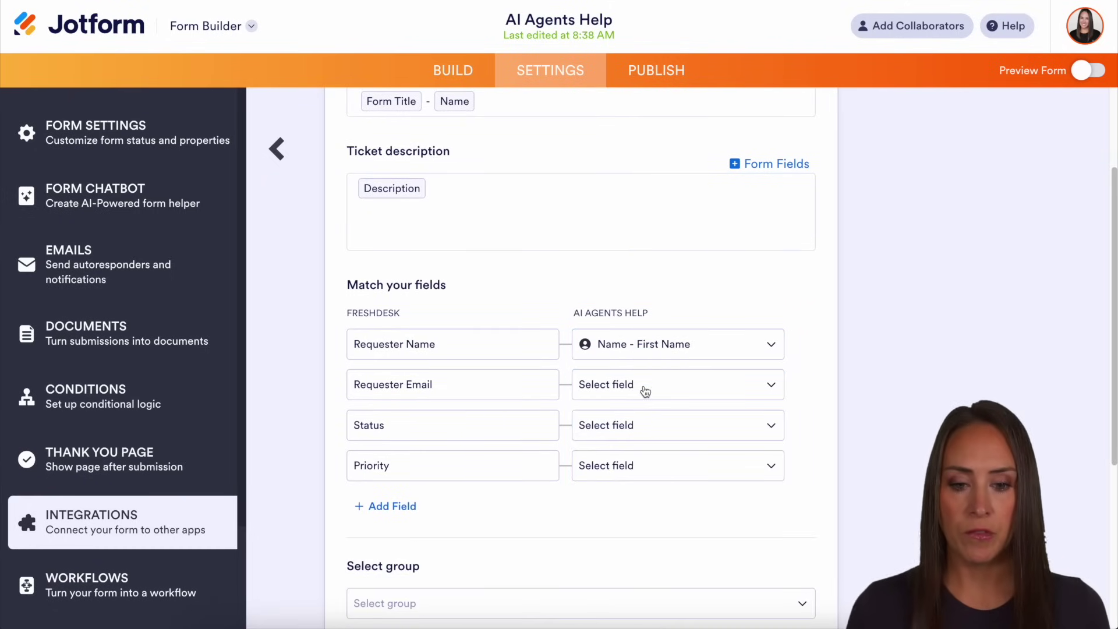
click(643, 387)
click(644, 469)
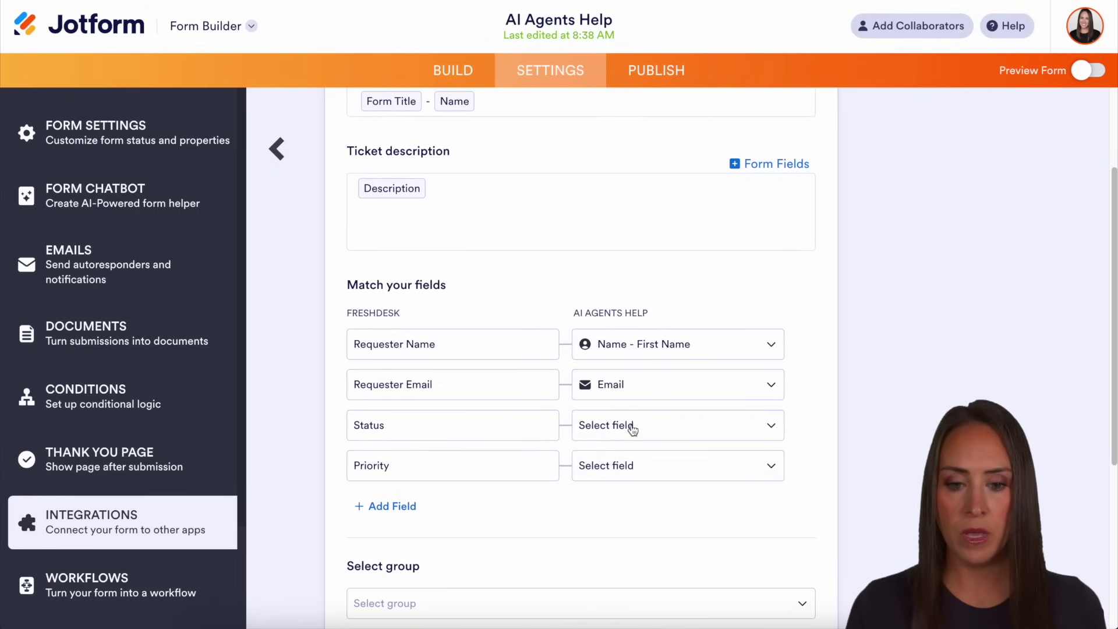
Set the Freshdesk ticket Status to Open and Priority to Low.
click(628, 425)
scroll(851, 444, down, 1)
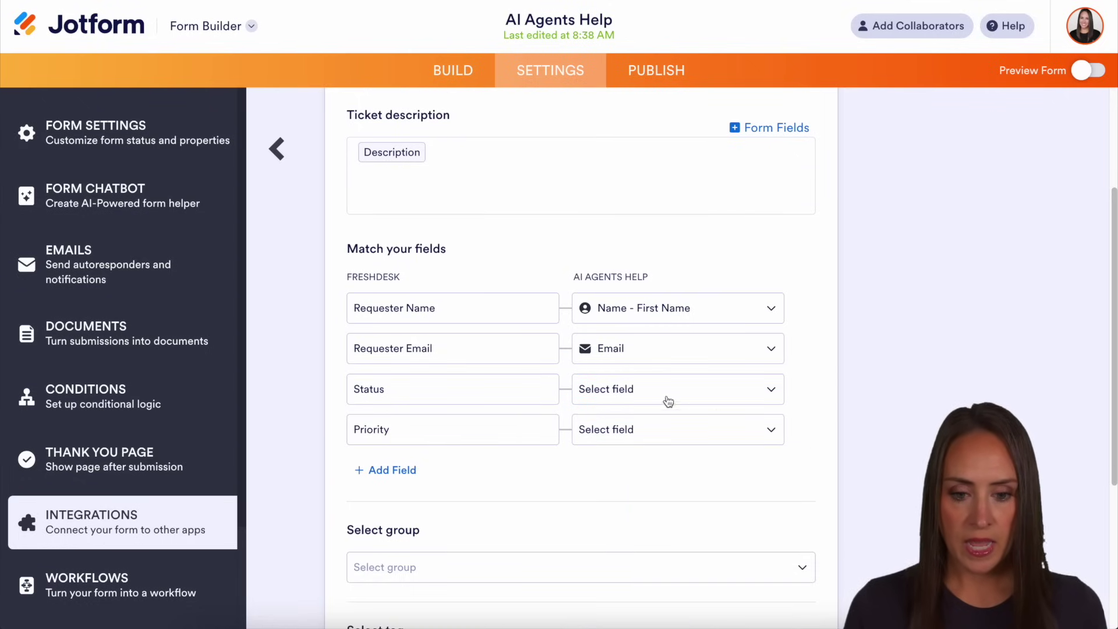
click(640, 391)
click(620, 481)
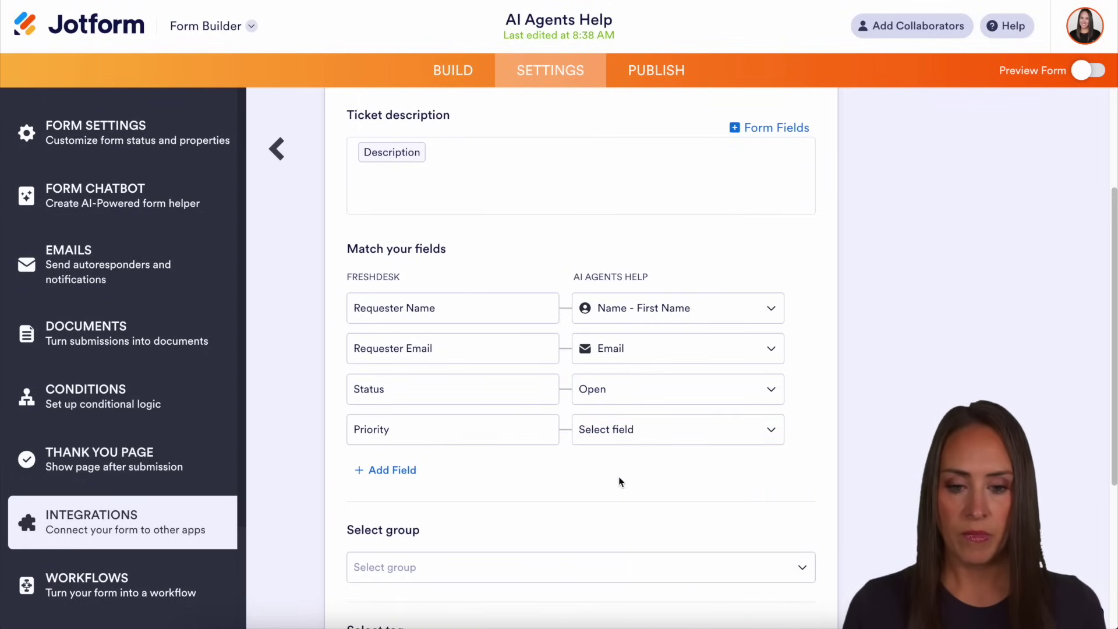
click(655, 441)
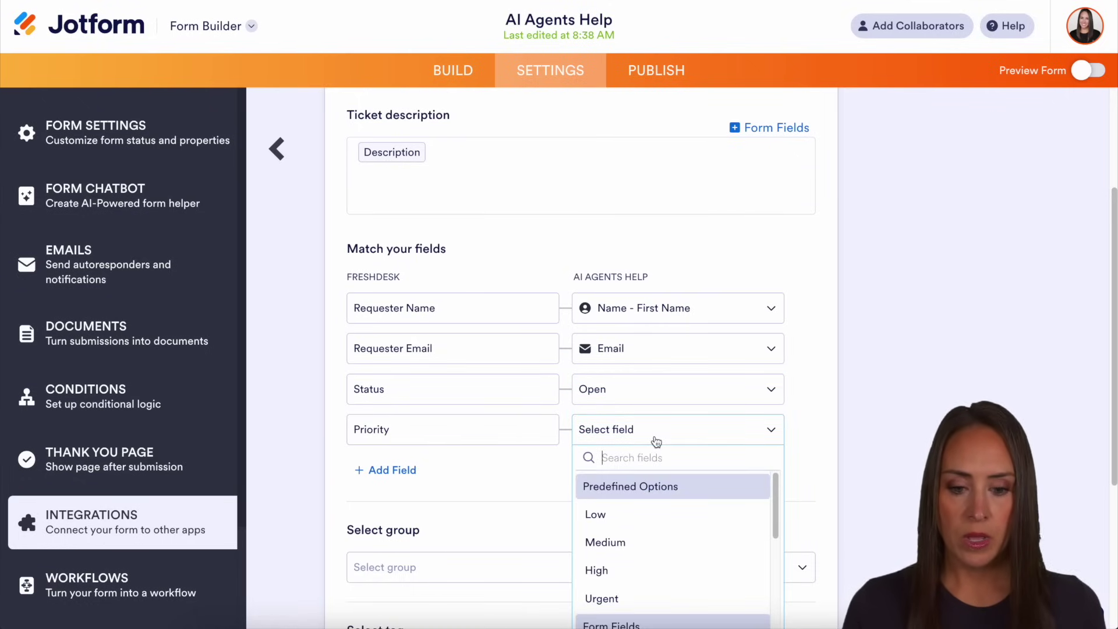
click(601, 514)
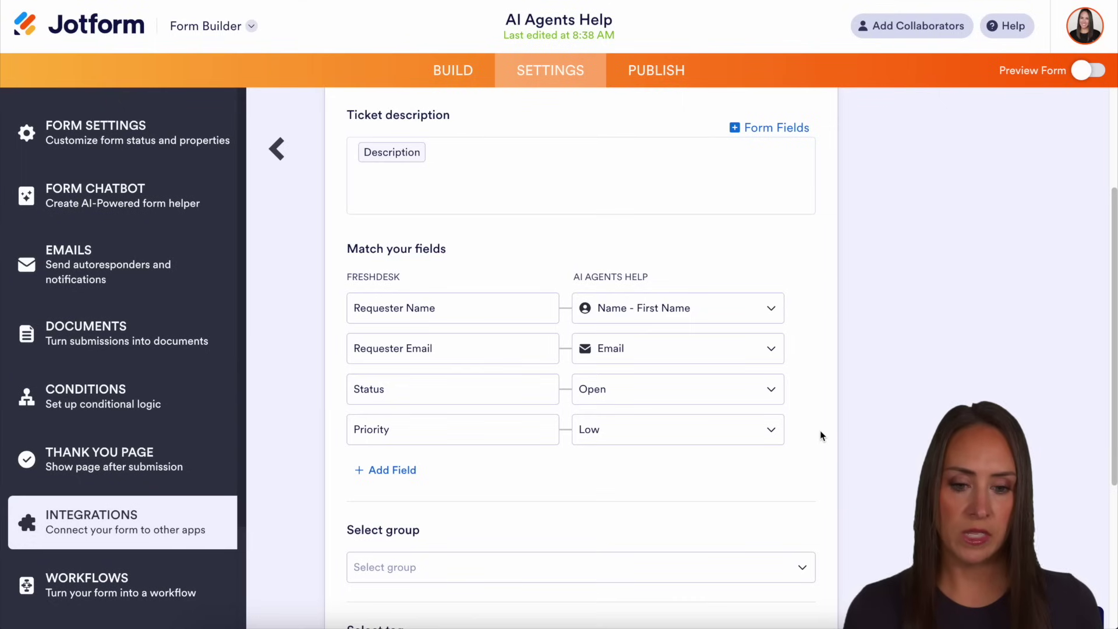
Leave the ticket group and tag unset and turn on Send attachments to Freshdesk.
scroll(821, 434, down, 5)
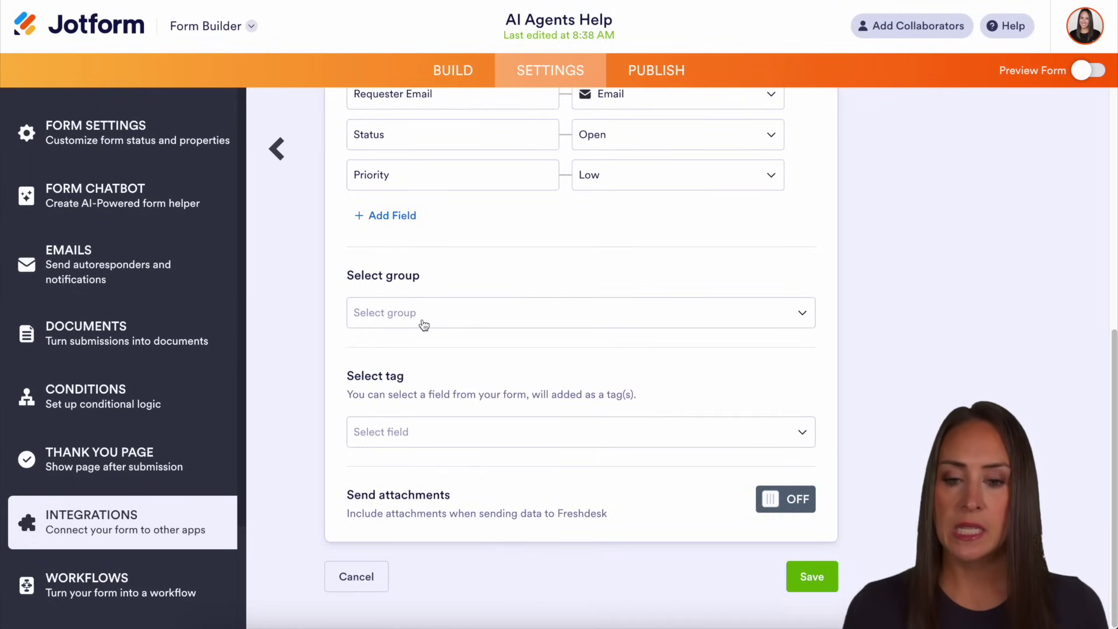
click(424, 324)
click(425, 321)
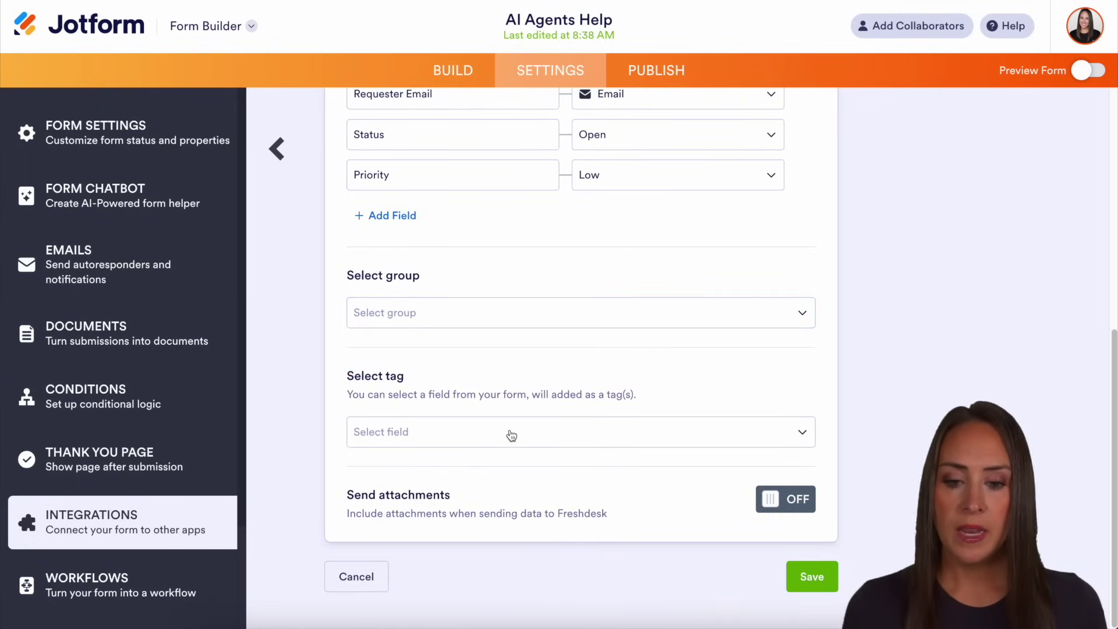
click(511, 436)
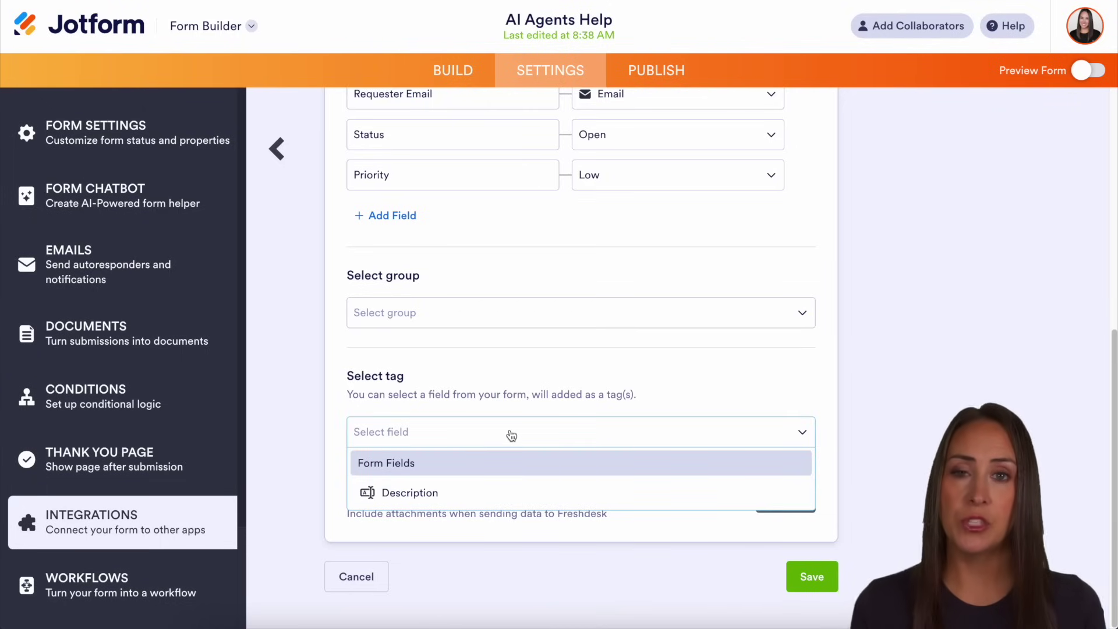
click(510, 399)
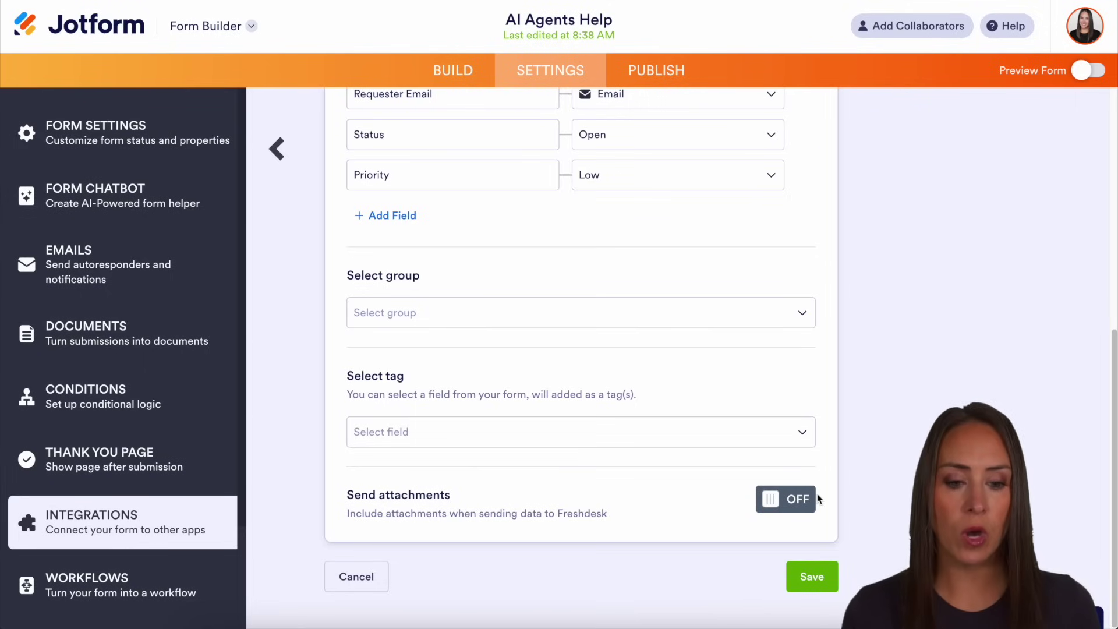
click(781, 504)
Send the Default PDF and File Upload field to Freshdesk, then save the Create Ticket action.
scroll(584, 497, down, 3)
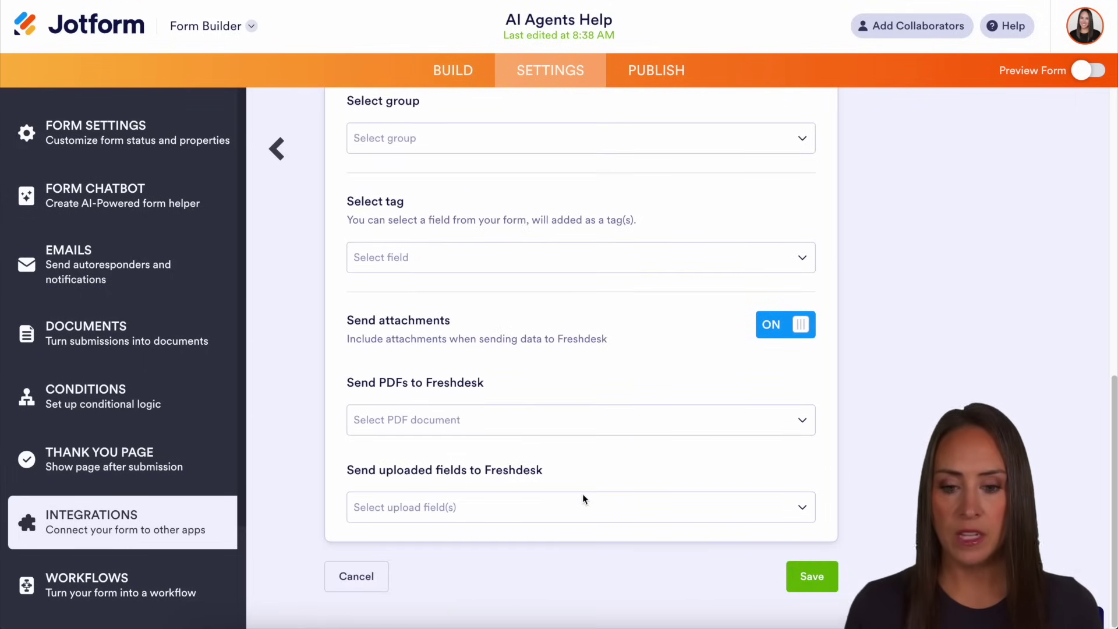
click(468, 431)
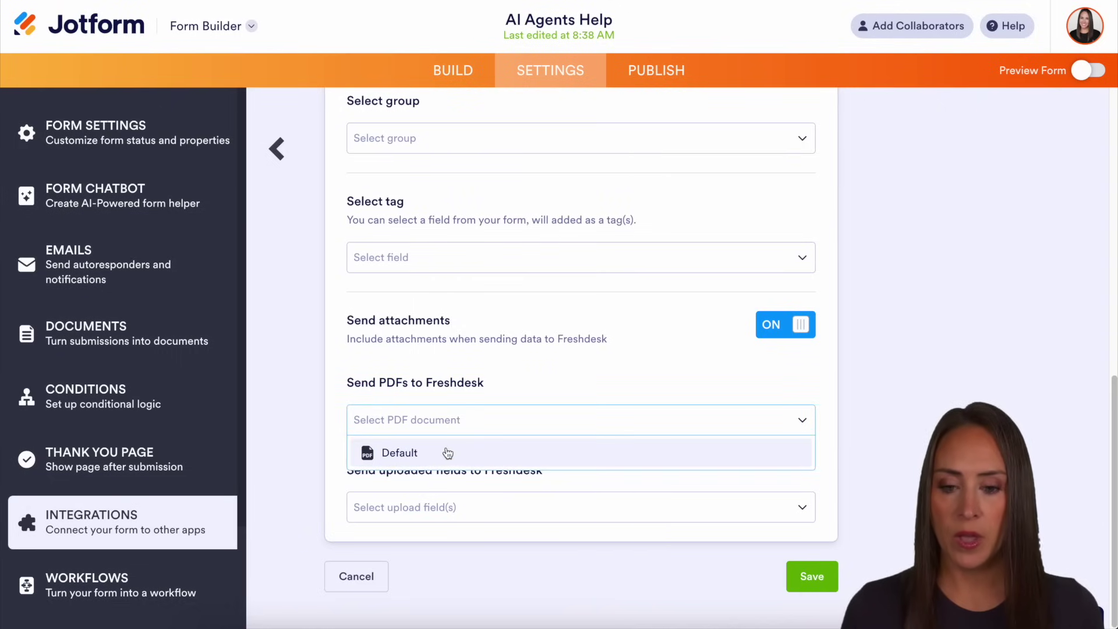
click(442, 452)
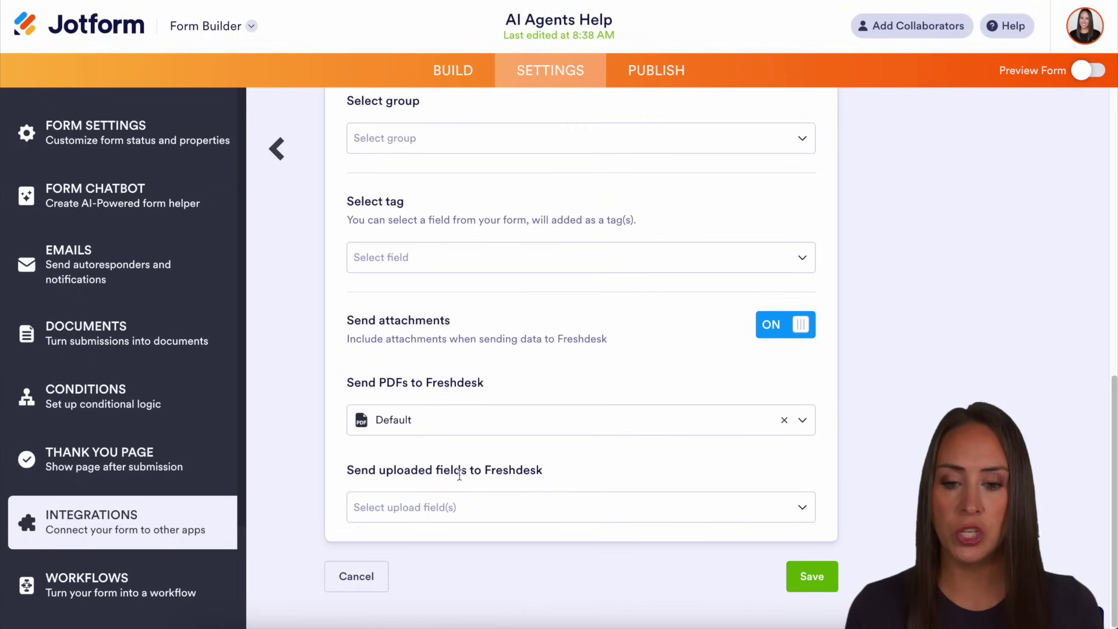
click(471, 511)
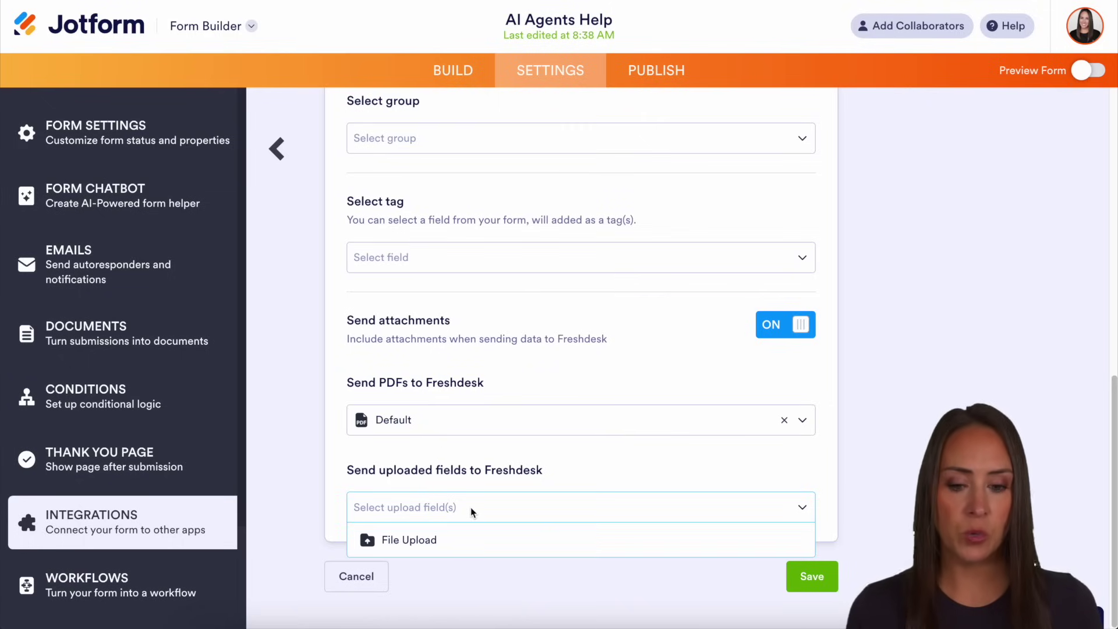
click(416, 538)
click(466, 563)
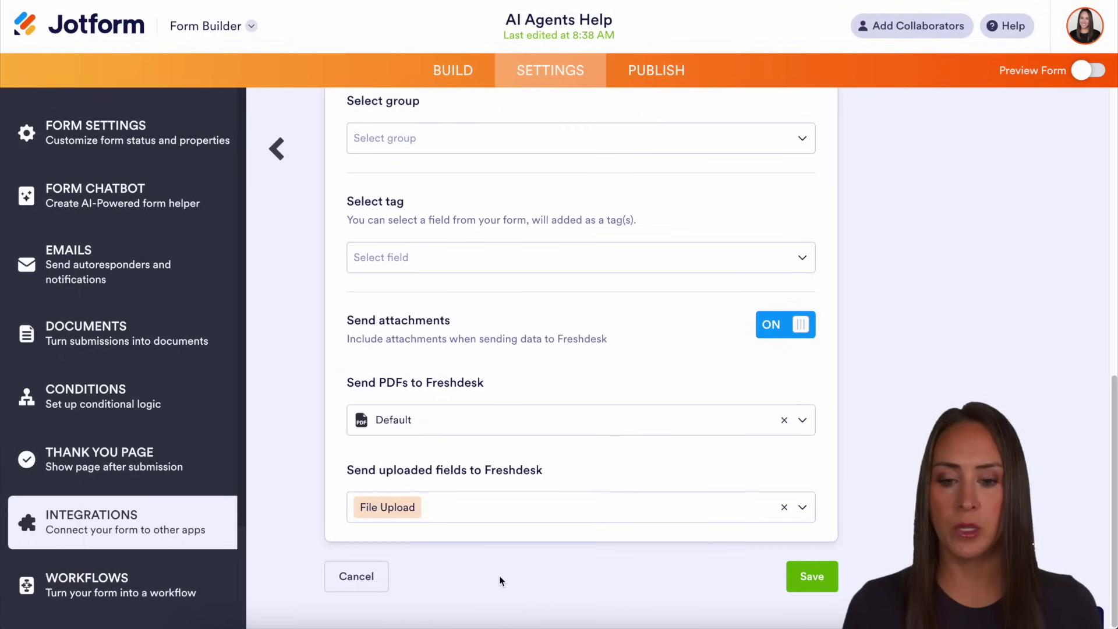
click(812, 577)
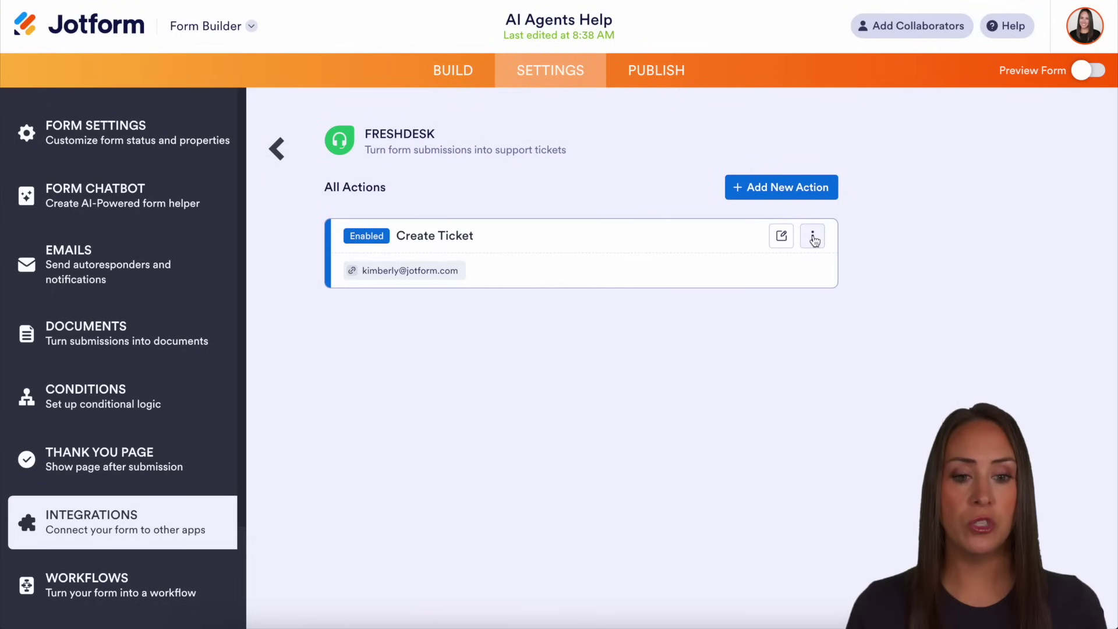
click(813, 239)
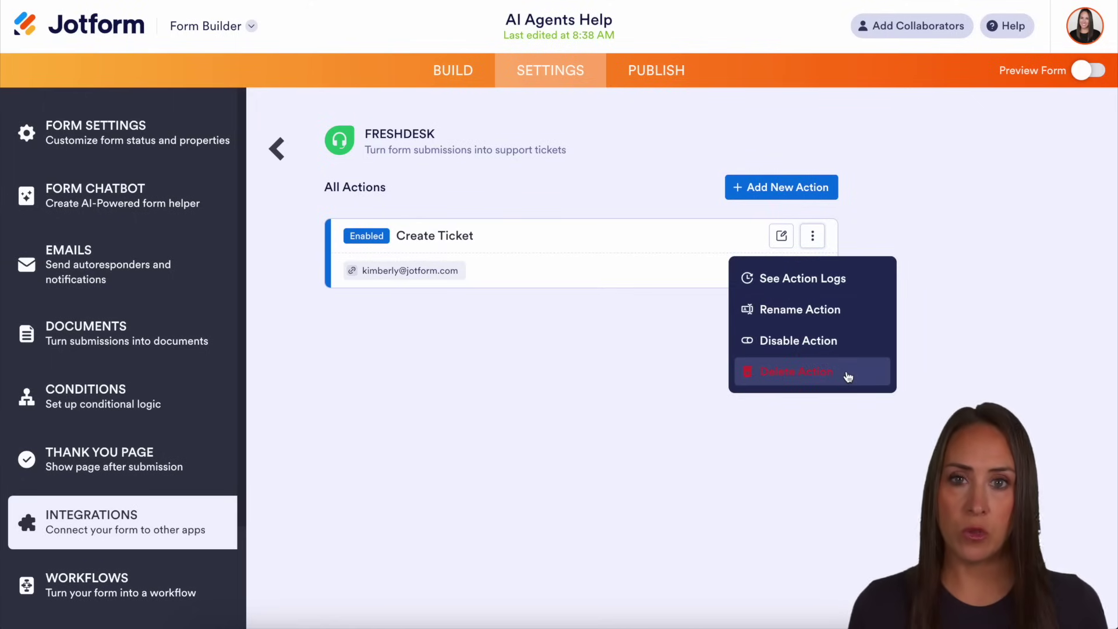
click(945, 302)
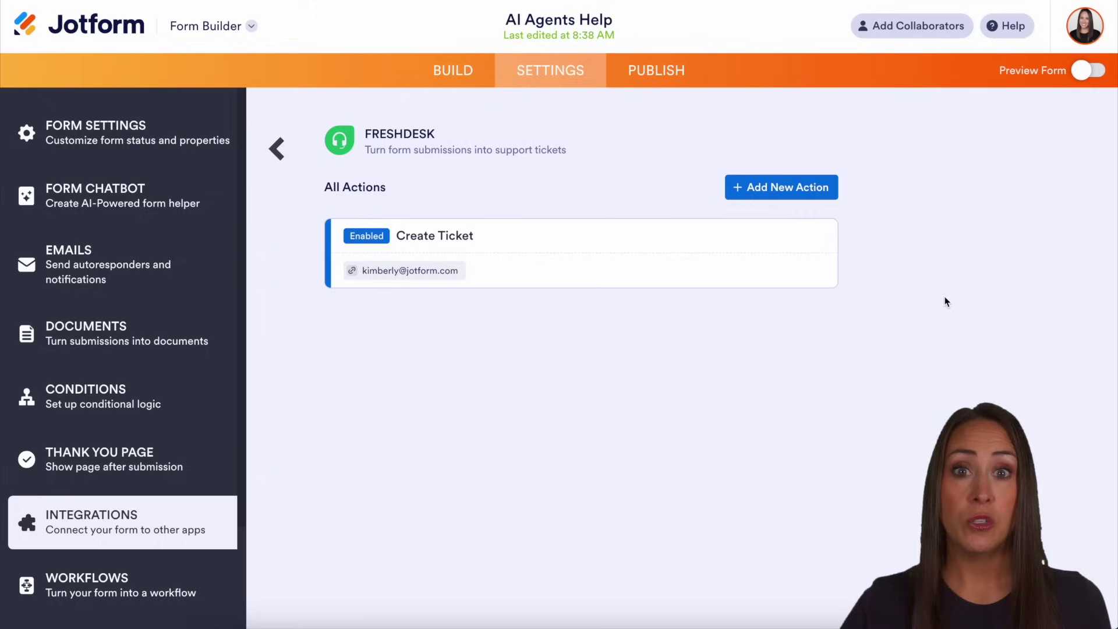
mouse_move(723, 242)
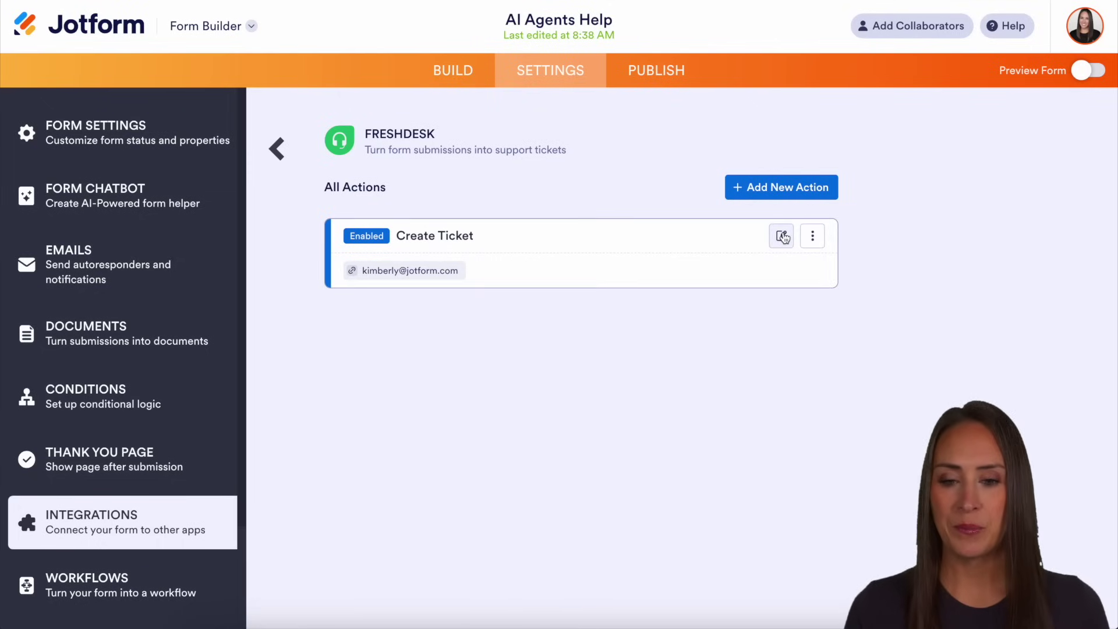
Preview the form with sample answers and change the Description to 'Trouble getting AI A... to work'.
click(1088, 71)
click(294, 29)
scroll(274, 207, down, 4)
click(442, 307)
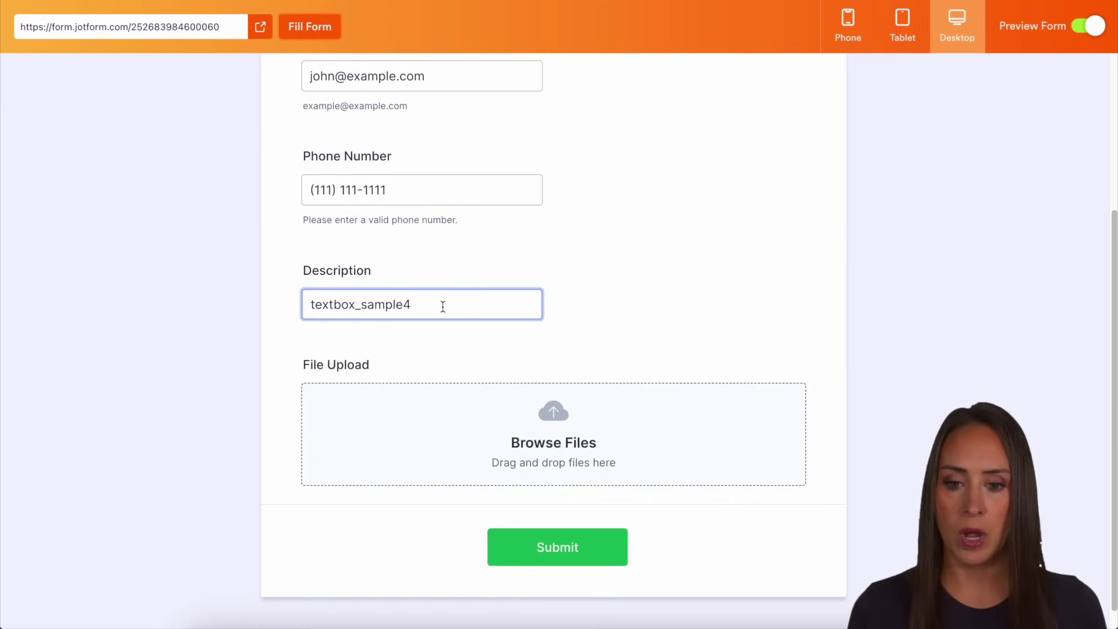
double_click(443, 307)
text(T)
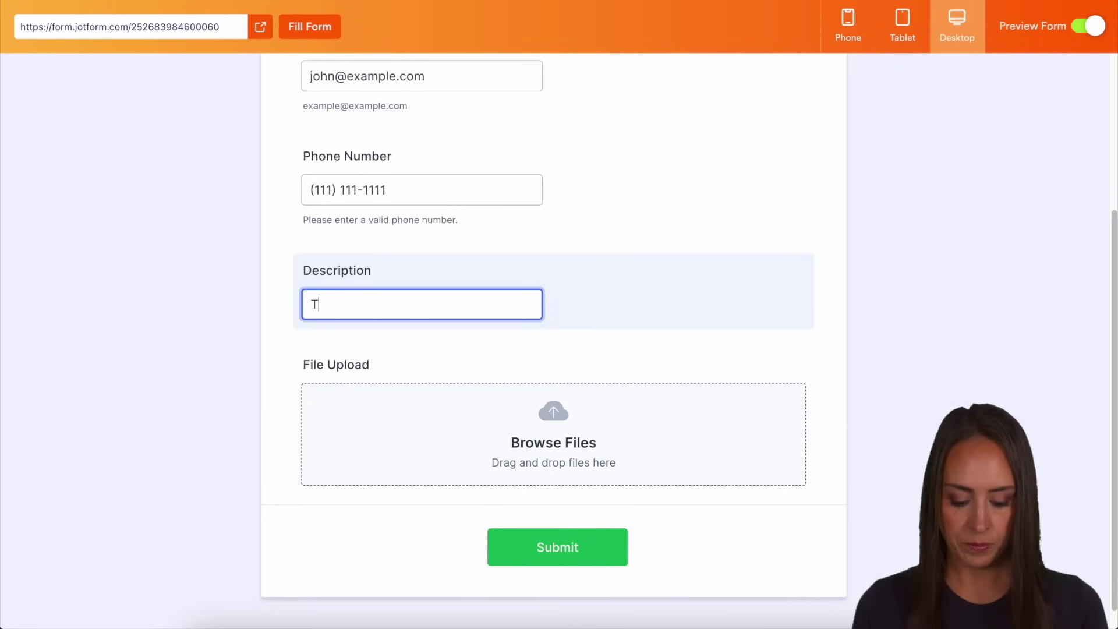
text(rouble getting AI A)
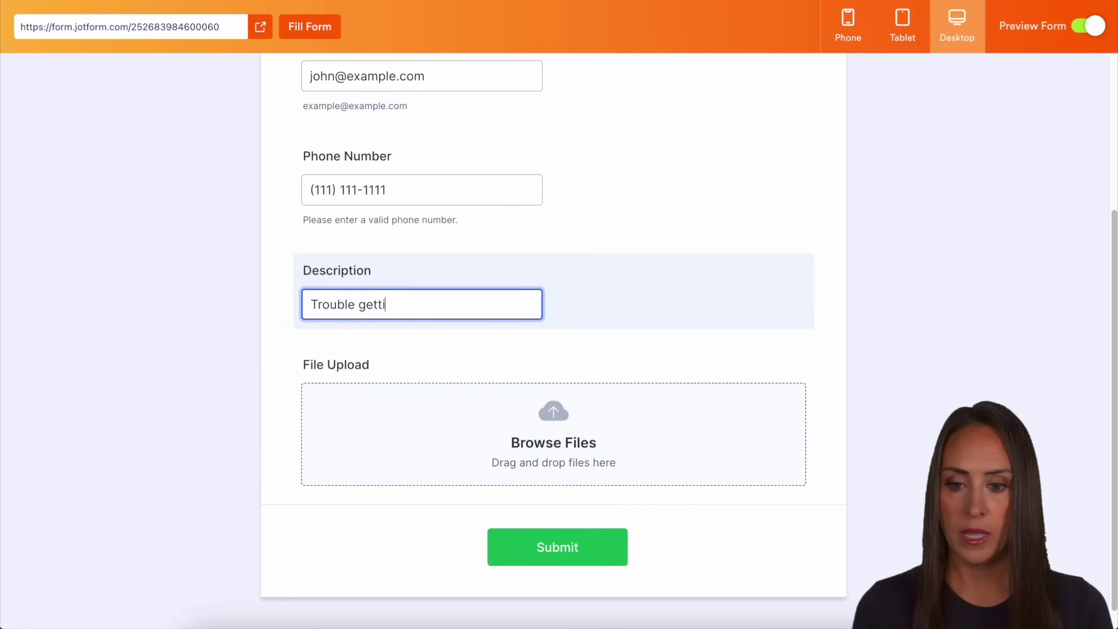
text(to work)
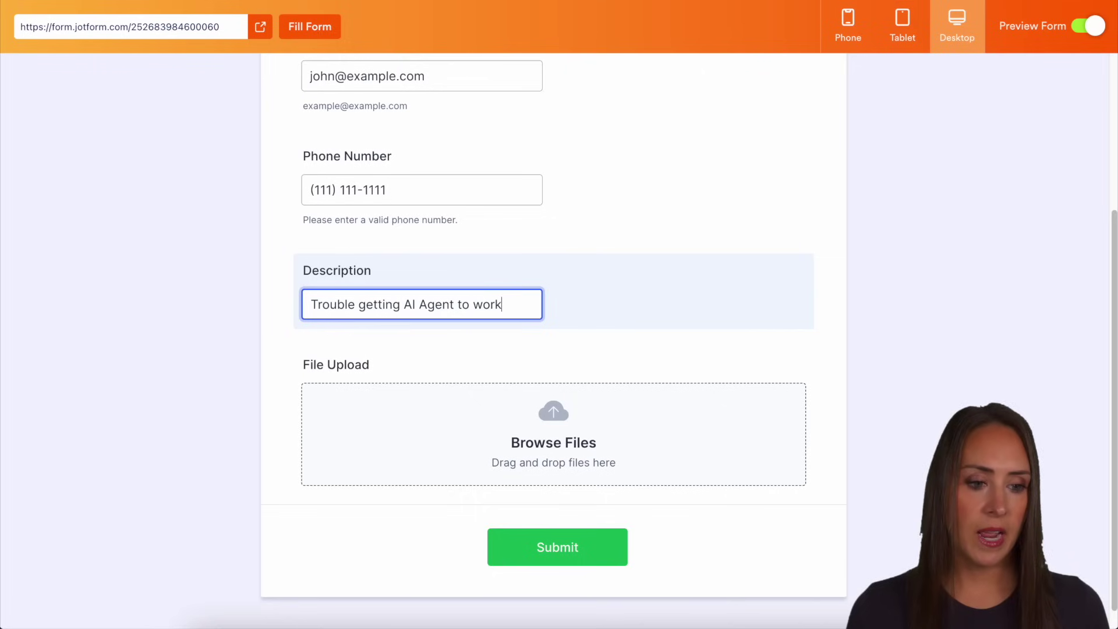
Attach a PDF to File Upload and submit the test entry.
drag(966, 466, 435, 441)
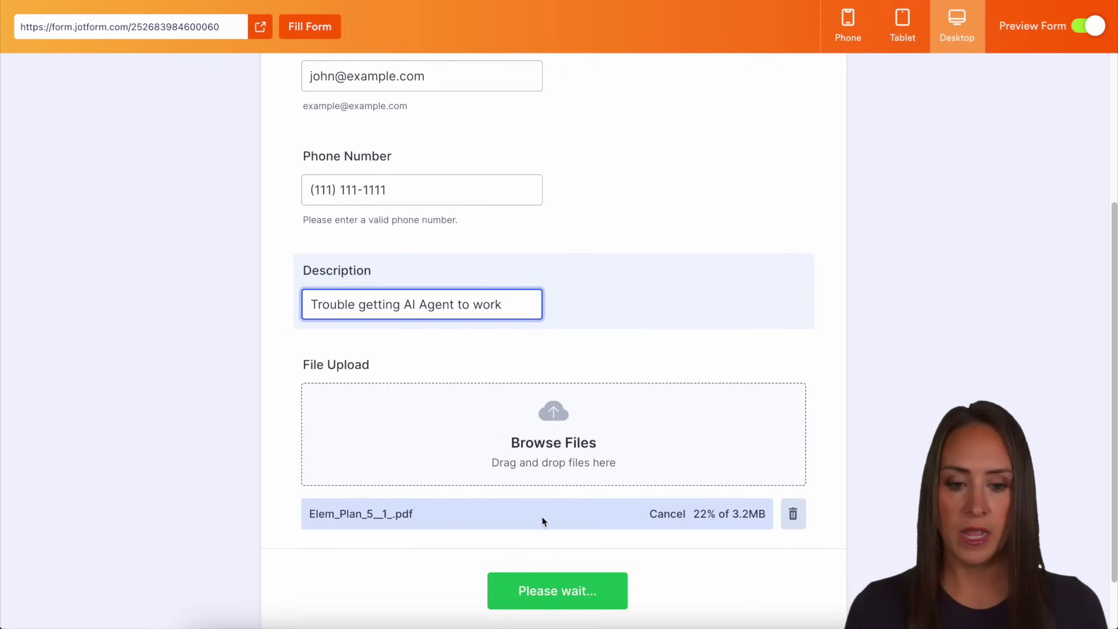
scroll(894, 480, down, 1)
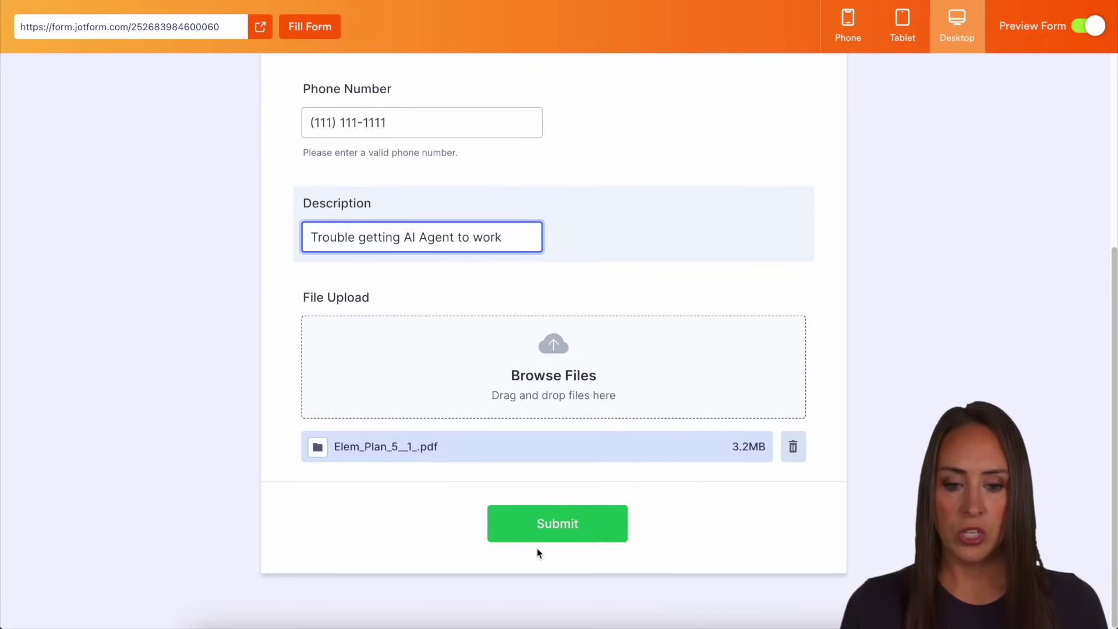
click(547, 526)
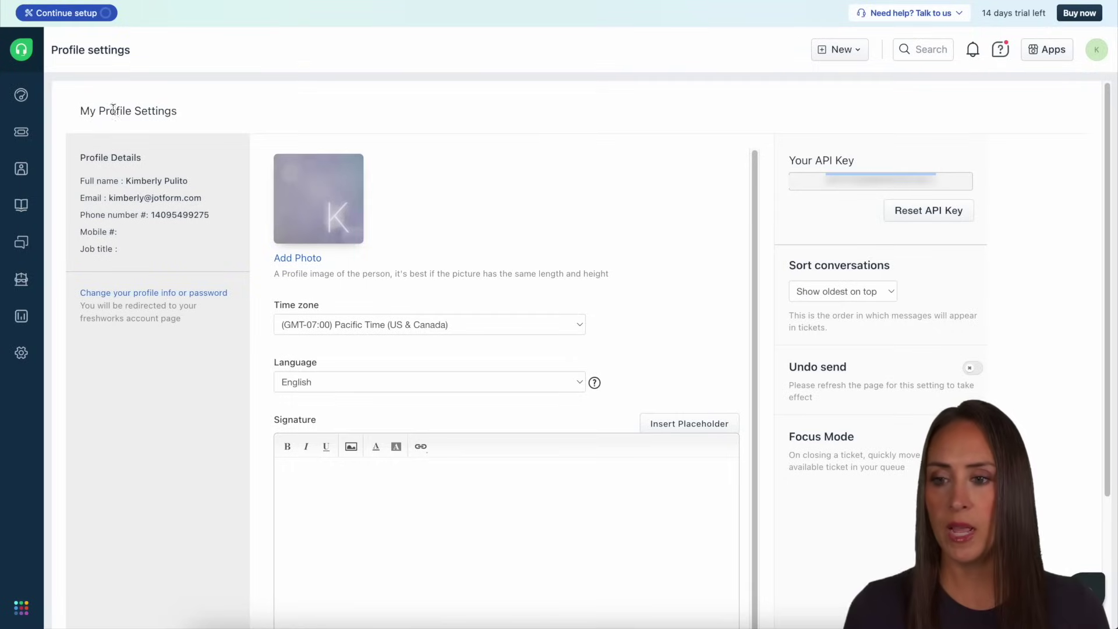
Open AI Agents Help ticket #4 from Freshdesk's ticket list.
click(22, 133)
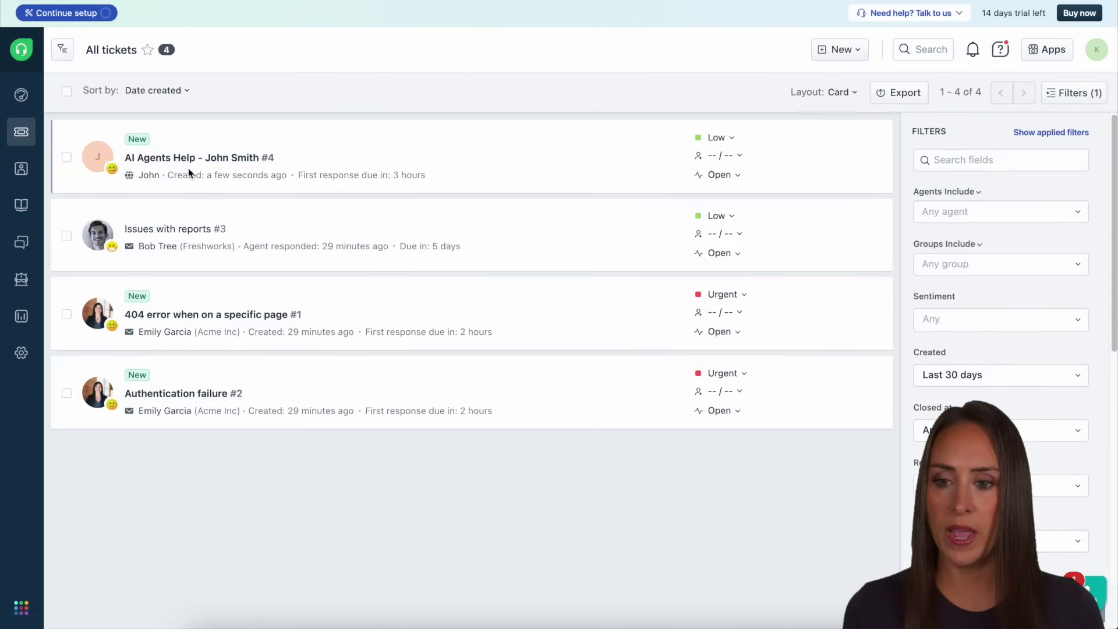
mouse_move(266, 169)
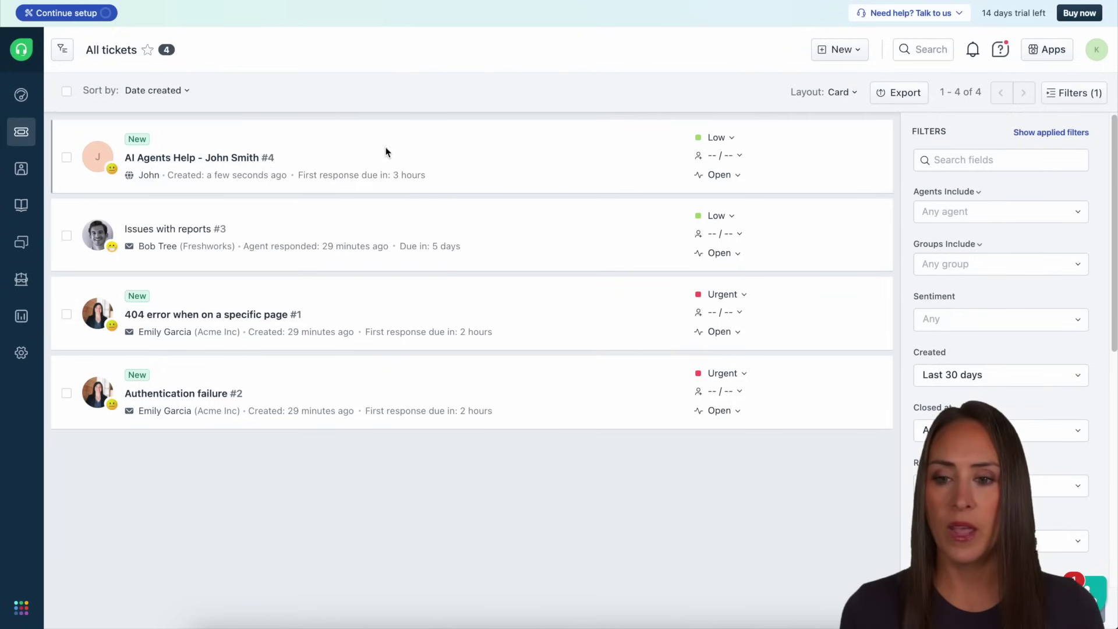
click(158, 168)
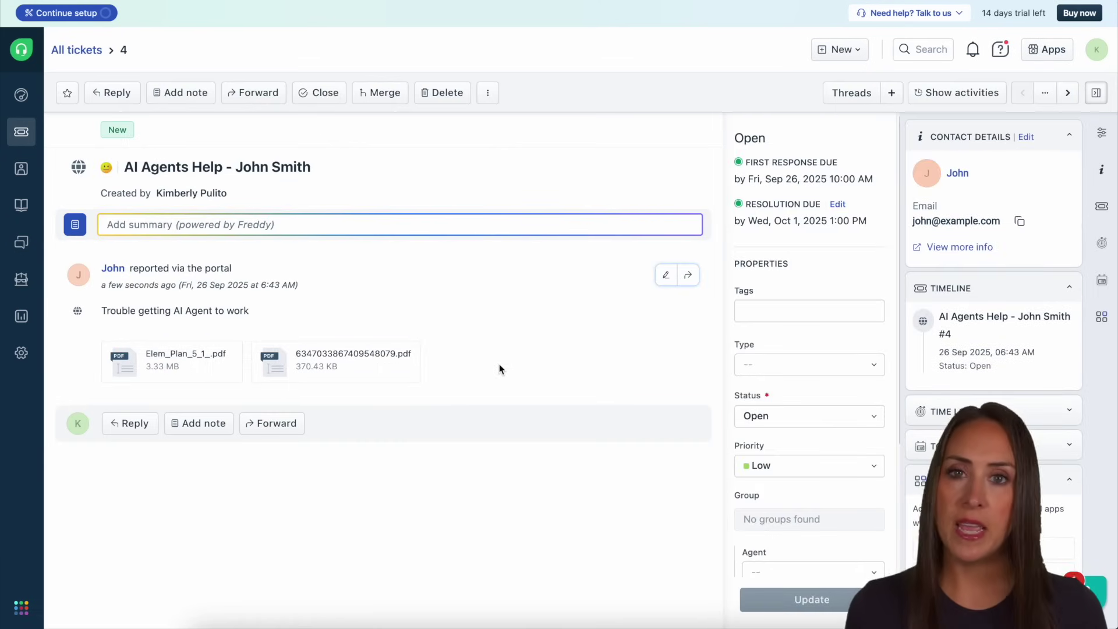
mouse_move(363, 376)
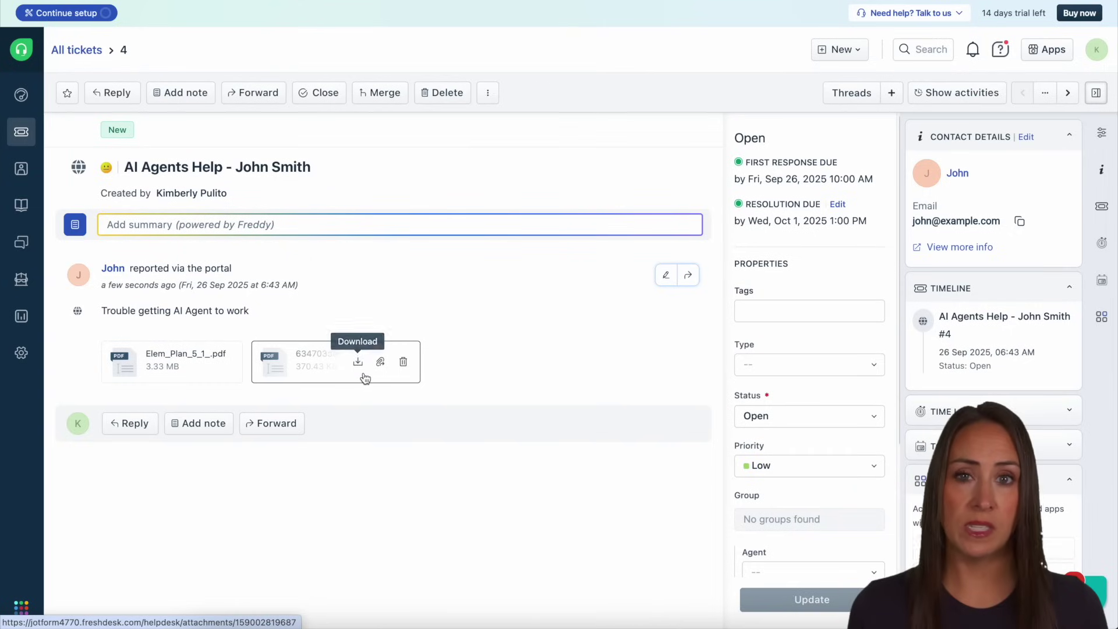
mouse_move(189, 380)
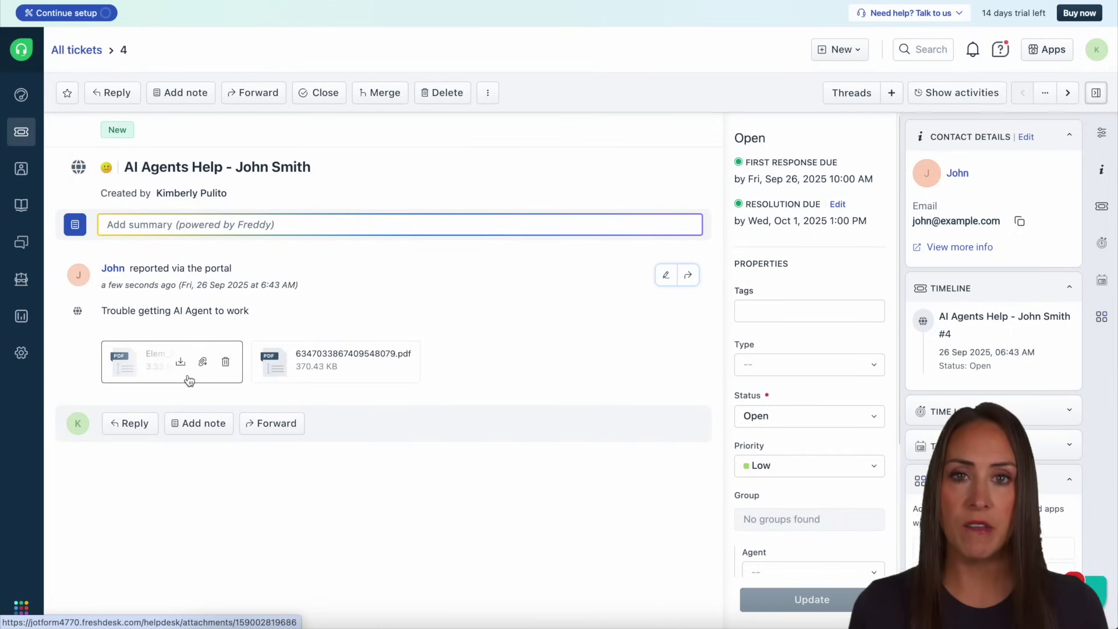